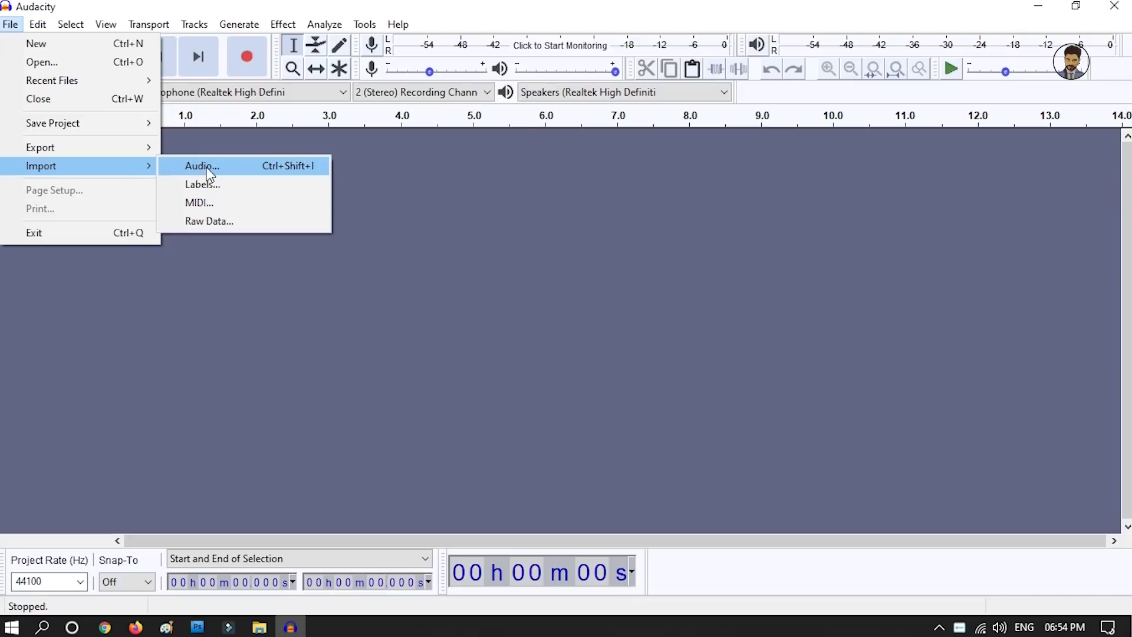
Import the audio file Bass (.wav) from the Desktop into the project.
{"action": "left_click", "coordinate": [218, 173]}
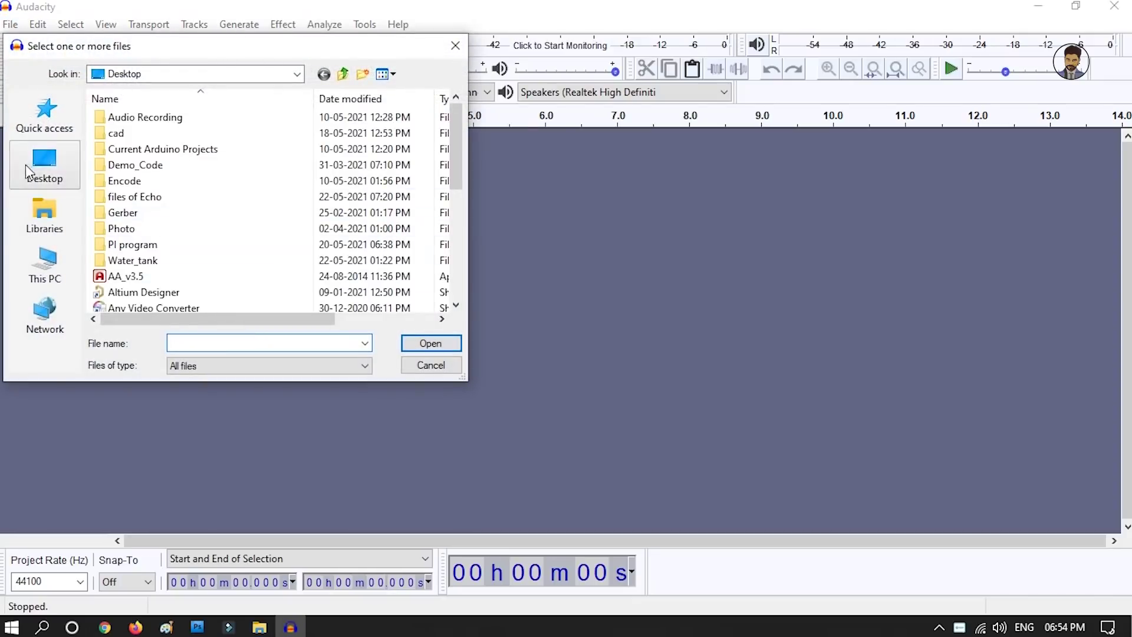
{"action": "left_click", "coordinate": [50, 180]}
{"action": "left_click_drag", "start_coordinate": [459, 130], "coordinate": [445, 247]}
{"action": "left_click", "coordinate": [156, 237]}
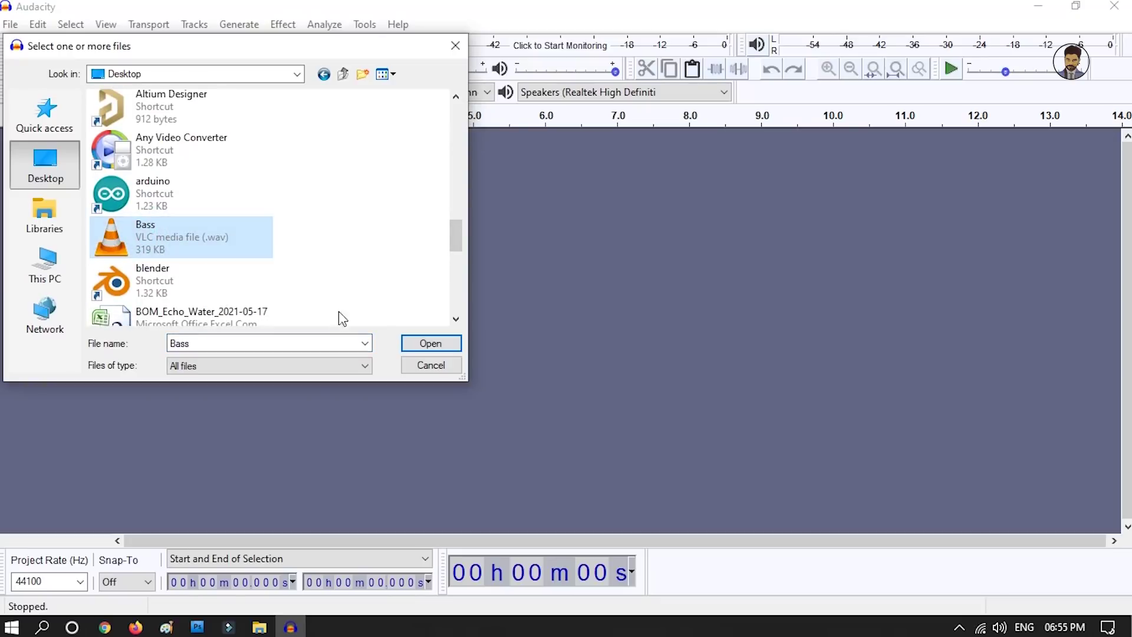
{"action": "left_click", "coordinate": [420, 343]}
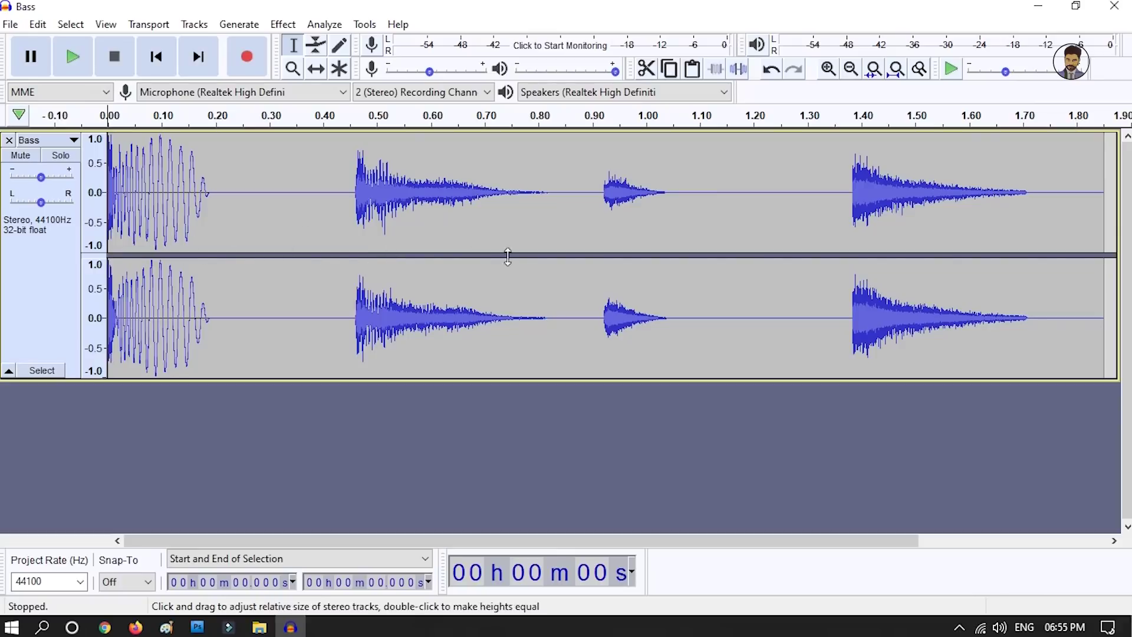
Select the first sound of the Bass track, from 0 to about 0.25 s, and play it.
{"action": "double_click", "coordinate": [231, 252]}
{"action": "left_click", "coordinate": [244, 252]}
{"action": "left_click_drag", "start_coordinate": [244, 231], "coordinate": [100, 226]}
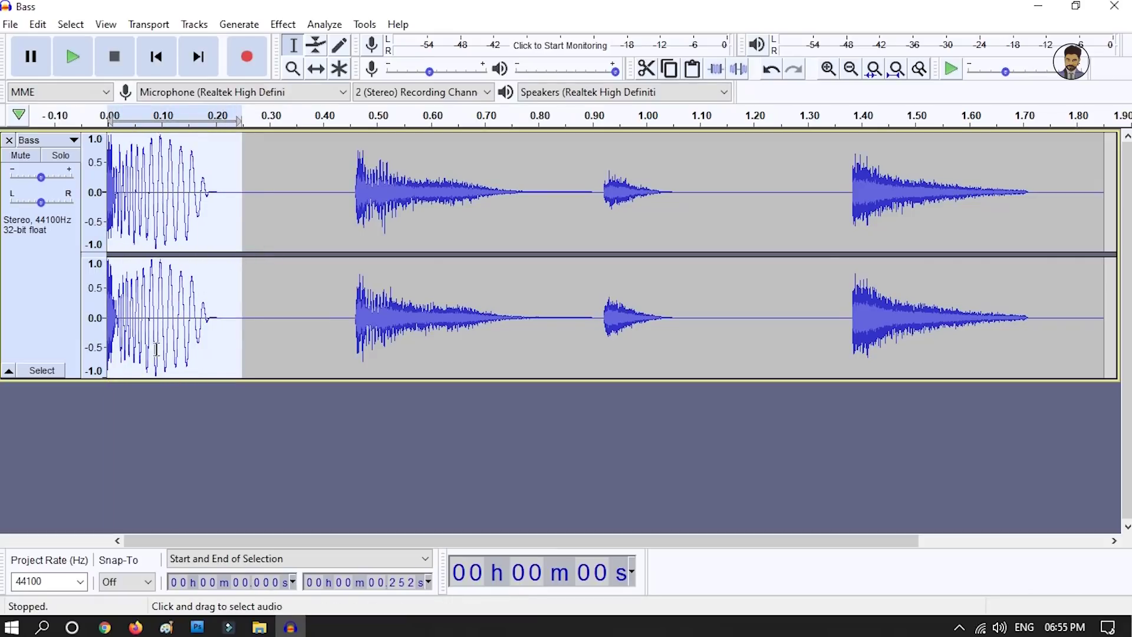
{"action": "left_click", "coordinate": [73, 59]}
{"action": "left_click", "coordinate": [72, 59]}
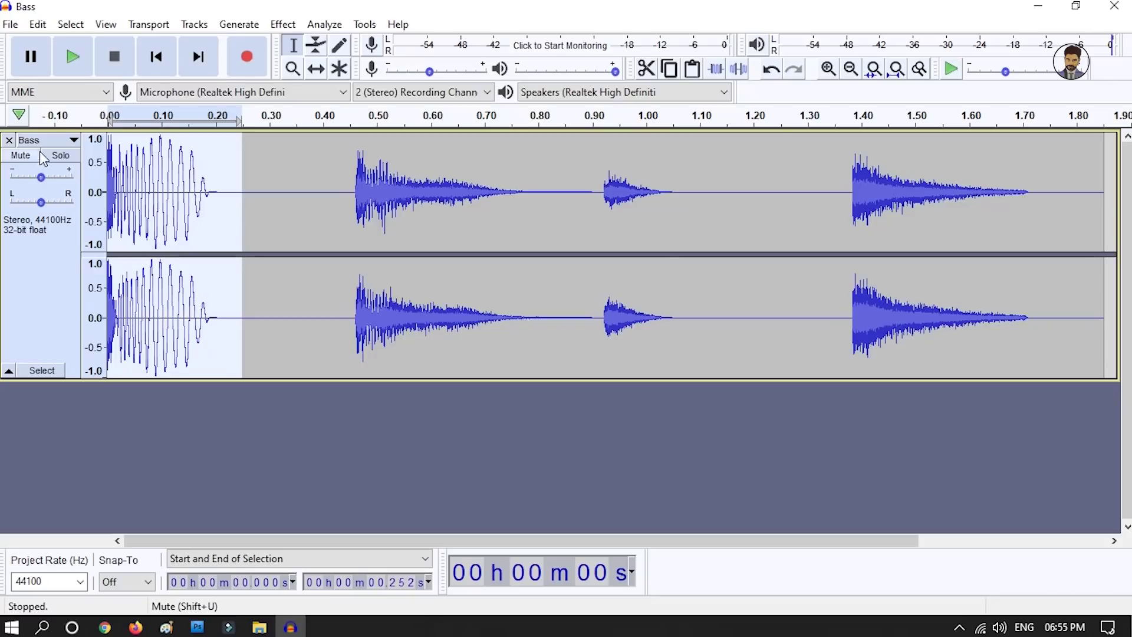
Set the Bass track's sample format to 16-bit PCM and the project rate to 8000 Hz.
{"action": "left_click", "coordinate": [75, 141]}
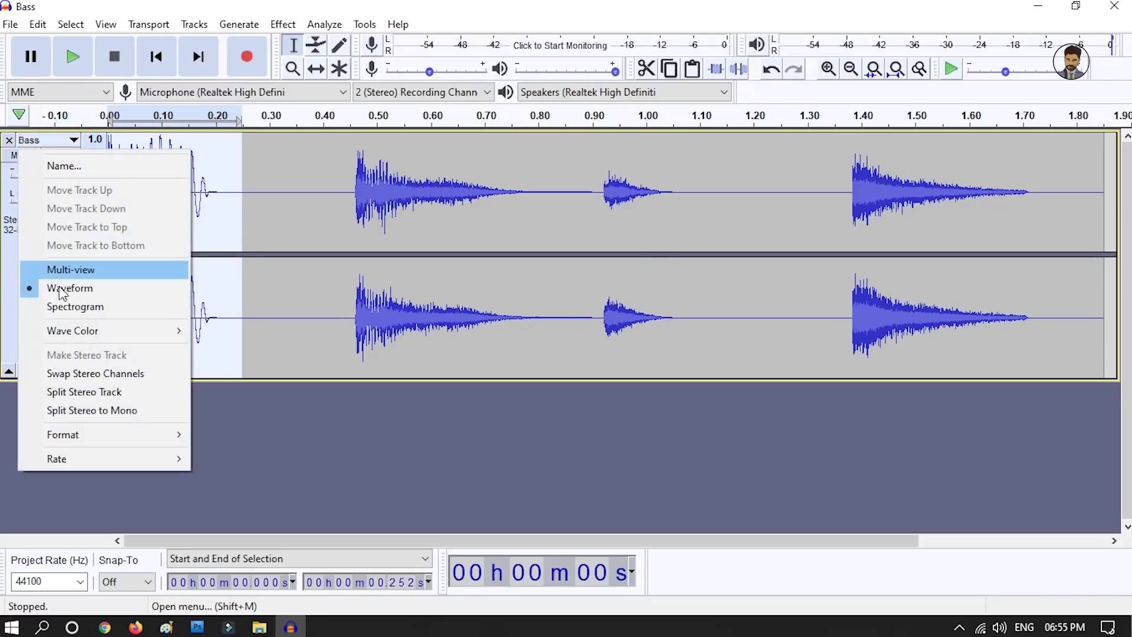
{"action": "mouse_move", "coordinate": [119, 440]}
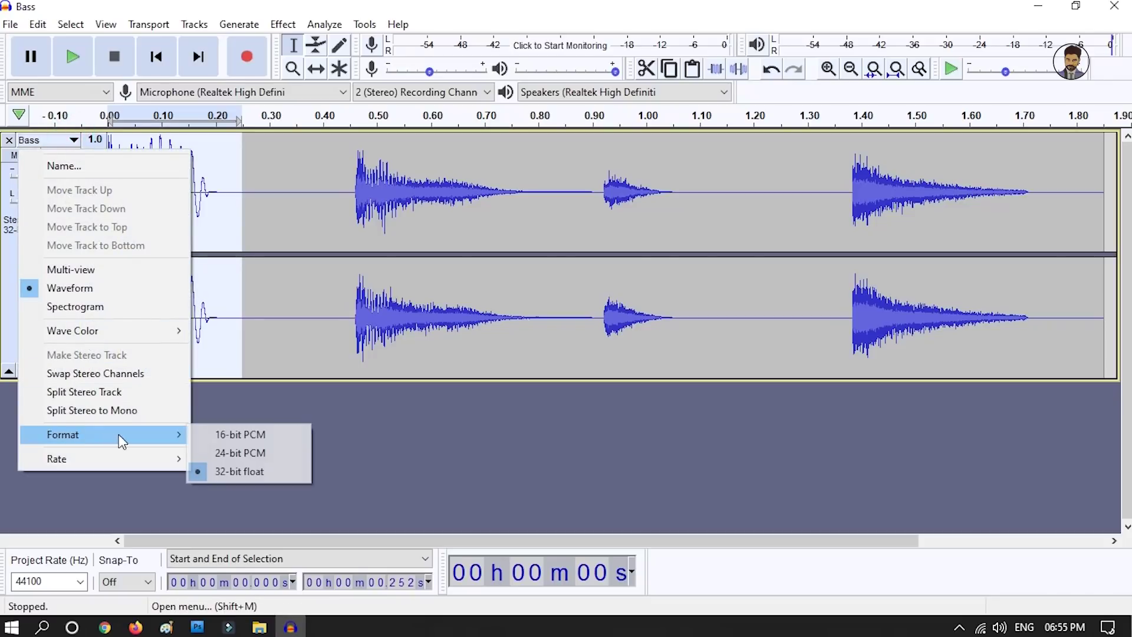
{"action": "left_click", "coordinate": [260, 442]}
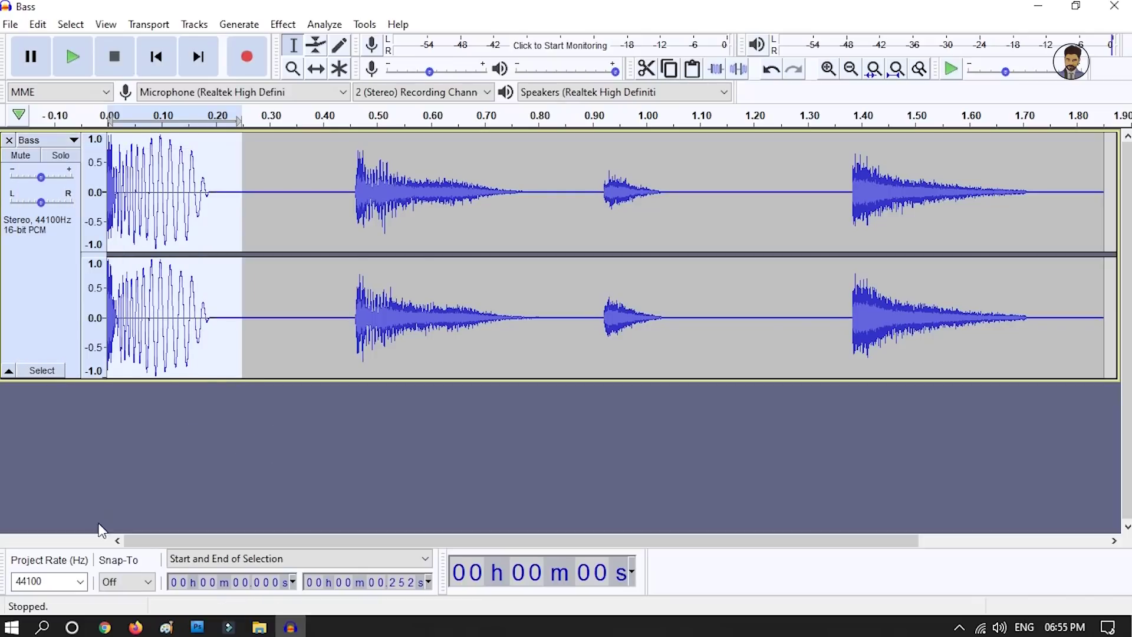
{"action": "left_click", "coordinate": [80, 582]}
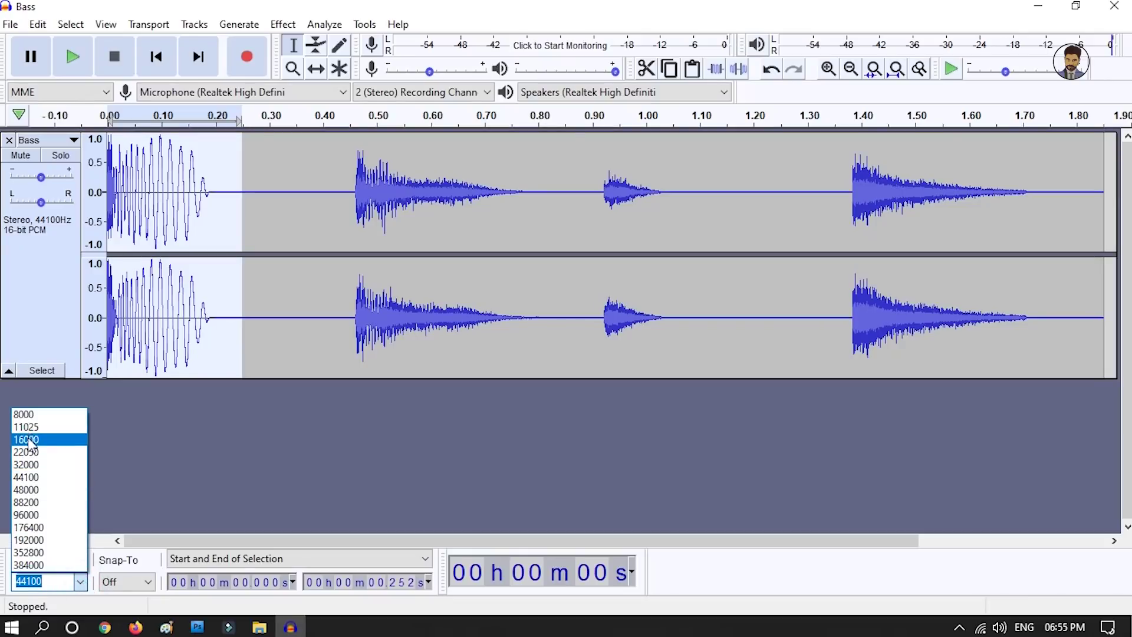
{"action": "left_click", "coordinate": [31, 415]}
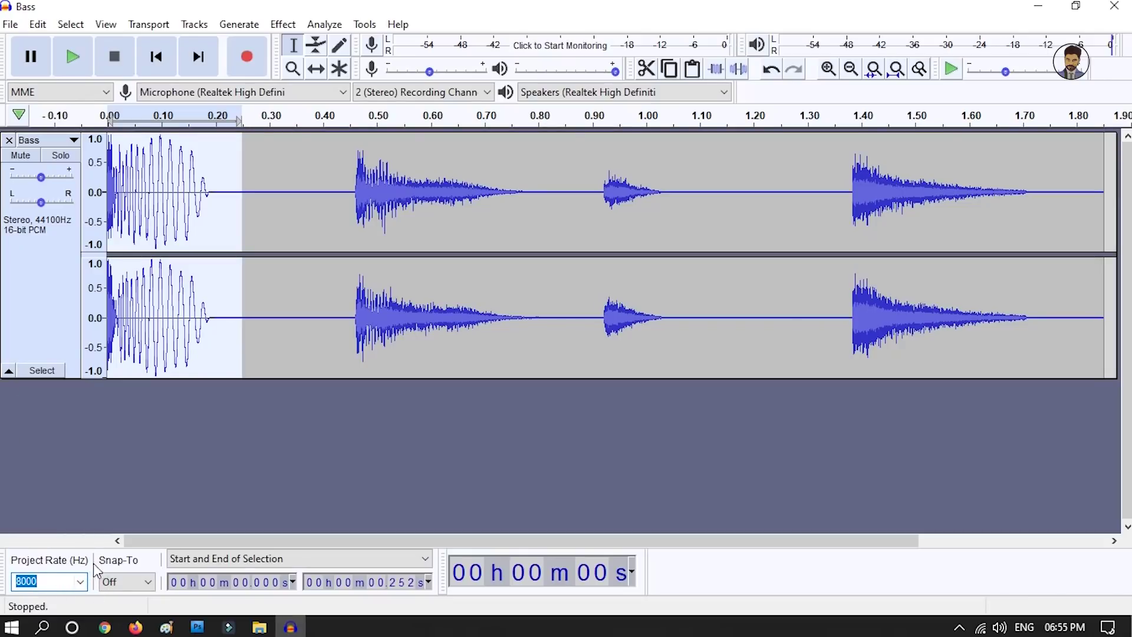
{"action": "left_click", "coordinate": [126, 452]}
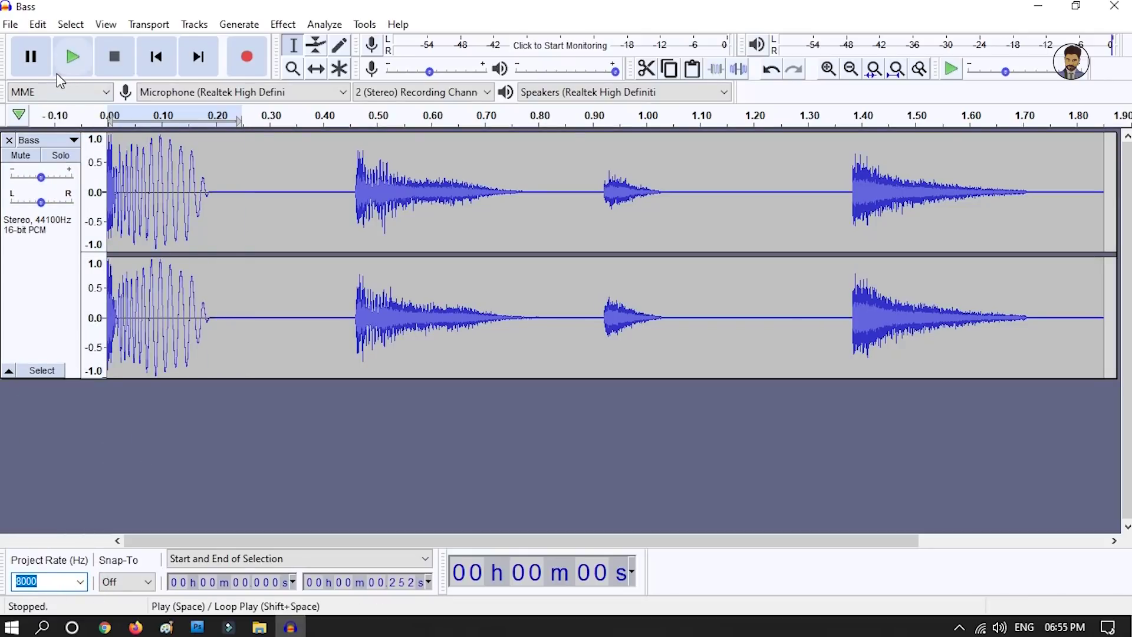
Export the audio to the Desktop as an MP3 file named Bass1.
{"action": "left_click", "coordinate": [10, 24]}
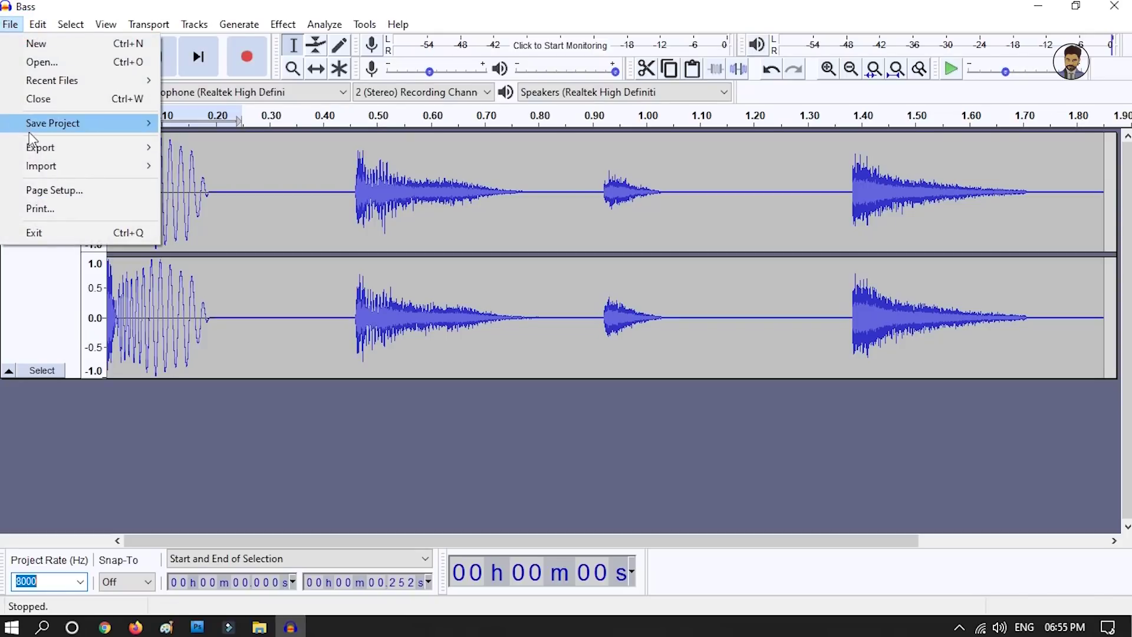
{"action": "mouse_move", "coordinate": [87, 154]}
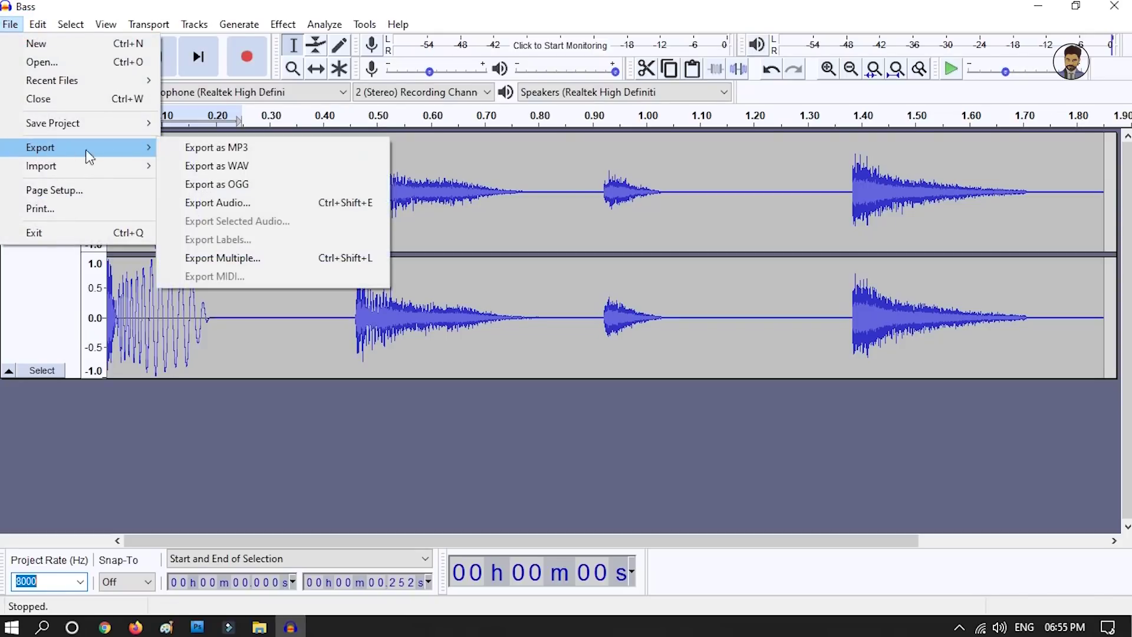
{"action": "left_click", "coordinate": [234, 152]}
{"action": "left_click", "coordinate": [43, 162]}
{"action": "left_click", "coordinate": [233, 343]}
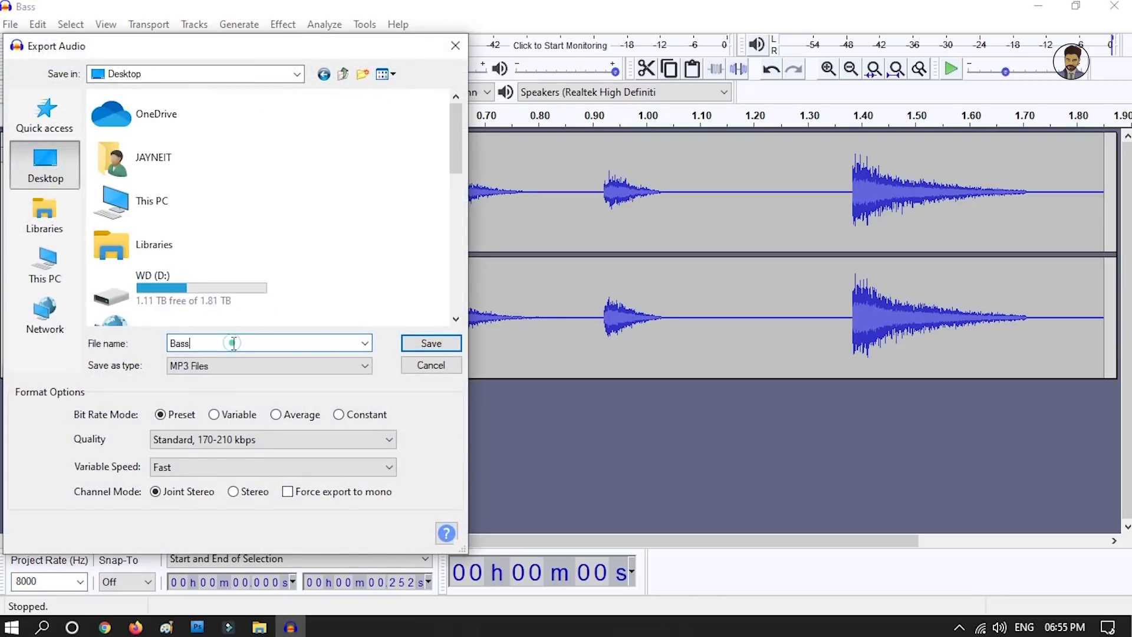
{"action": "left_click", "coordinate": [437, 344]}
{"action": "left_click", "coordinate": [628, 462]}
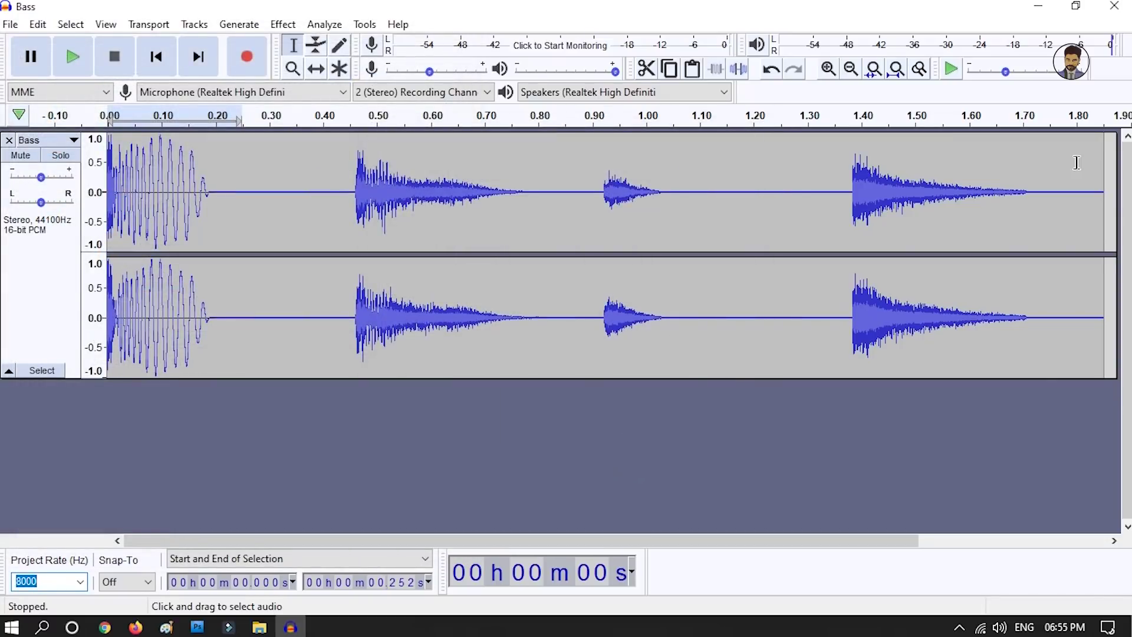
Close Audacity without saving the project and check the exported Bass1 file on the desktop.
{"action": "left_click", "coordinate": [1115, 6]}
{"action": "left_click", "coordinate": [624, 309]}
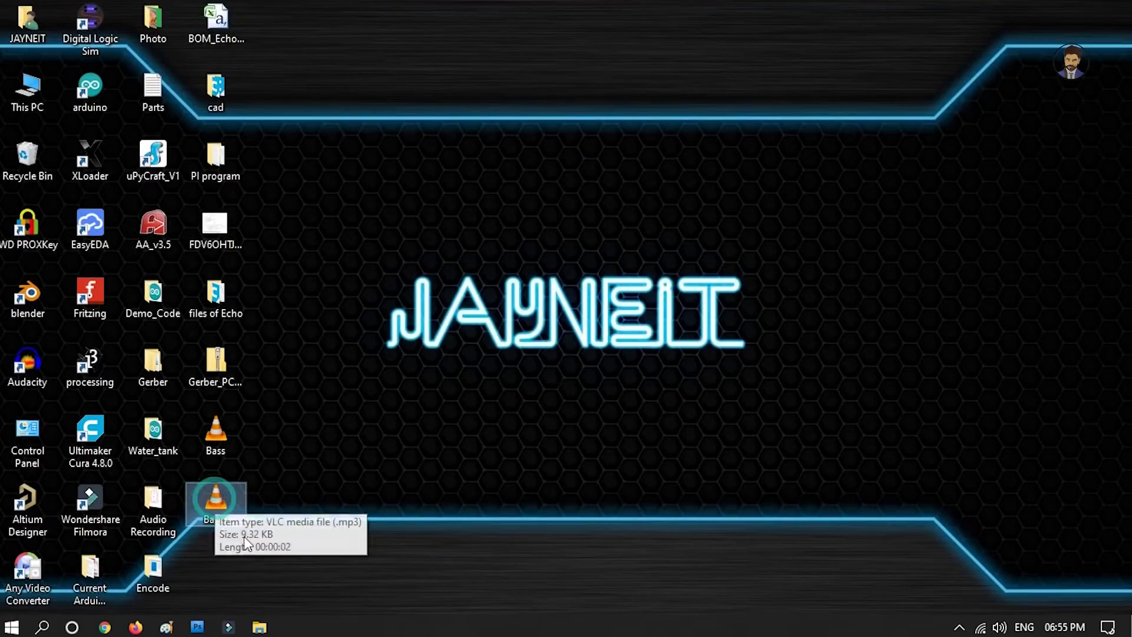
{"action": "left_click", "coordinate": [367, 390]}
{"action": "left_click", "coordinate": [359, 442]}
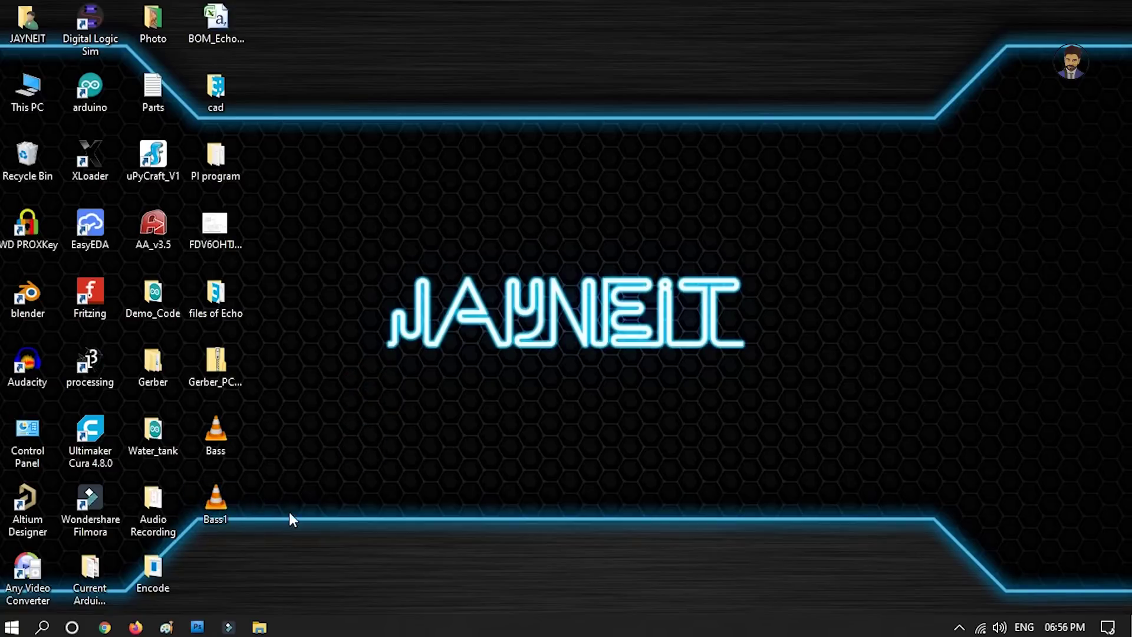
Run EncodeAudio from the Encode folder to copy the encoded data of Bass1 (.mp3) to the clipboard, then close the folder.
{"action": "left_click", "coordinate": [261, 625]}
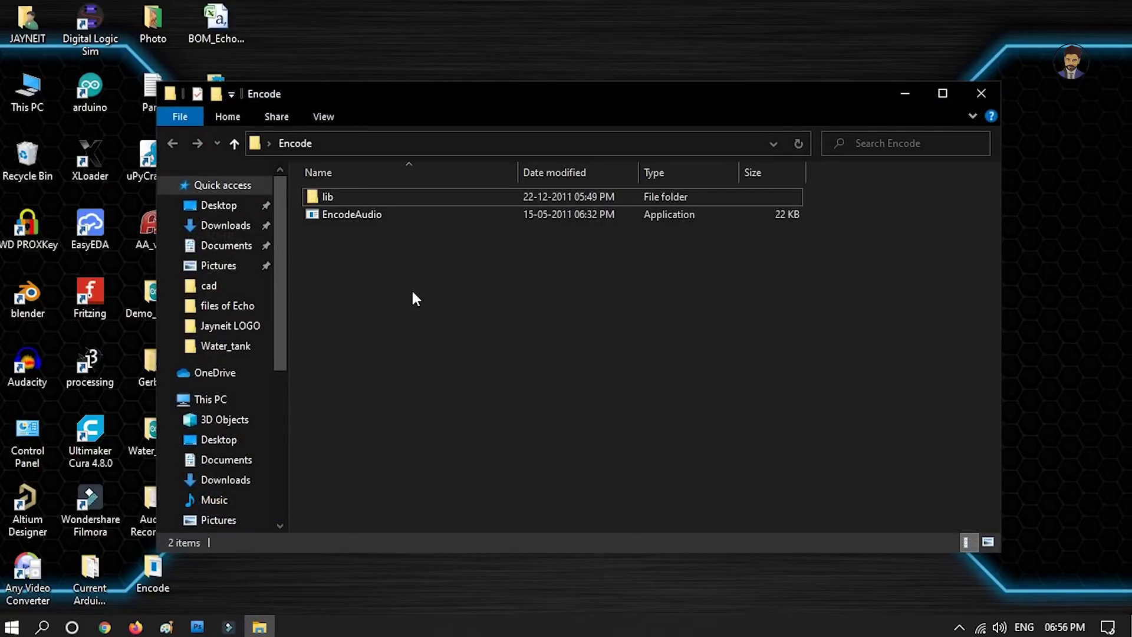
{"action": "double_click", "coordinate": [352, 217]}
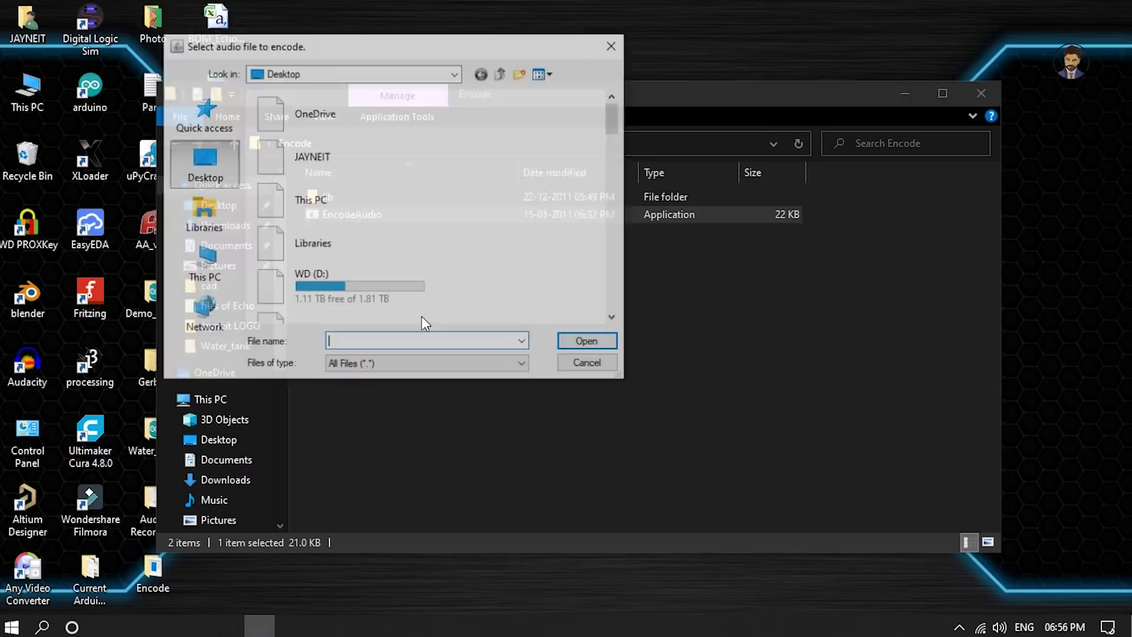
{"action": "left_click_drag", "start_coordinate": [617, 118], "coordinate": [619, 244]}
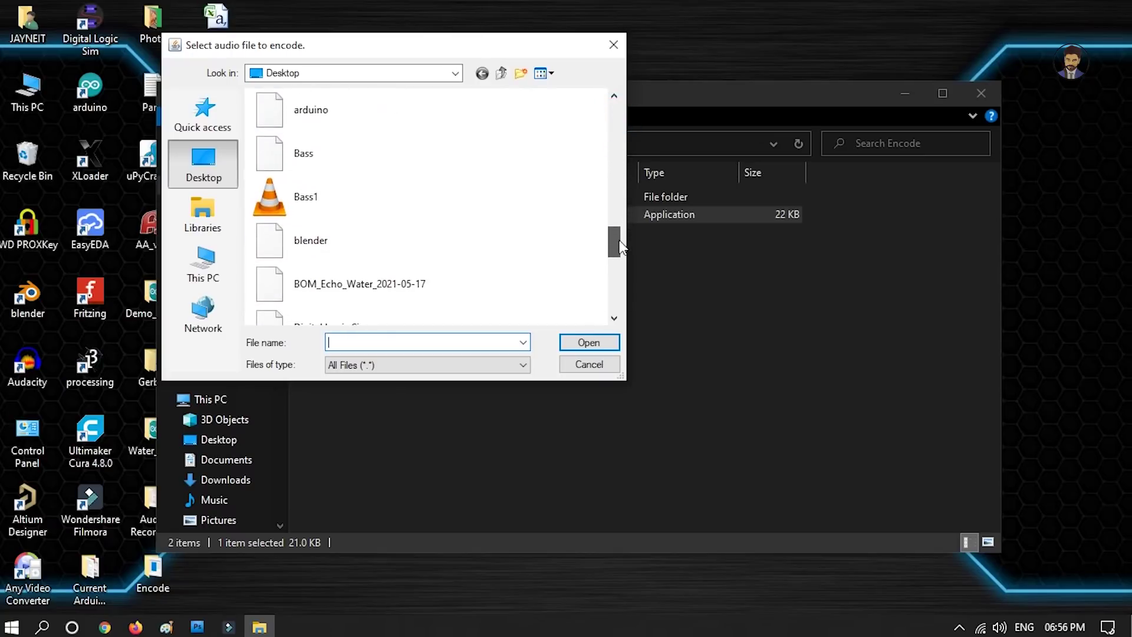
{"action": "left_click", "coordinate": [323, 198]}
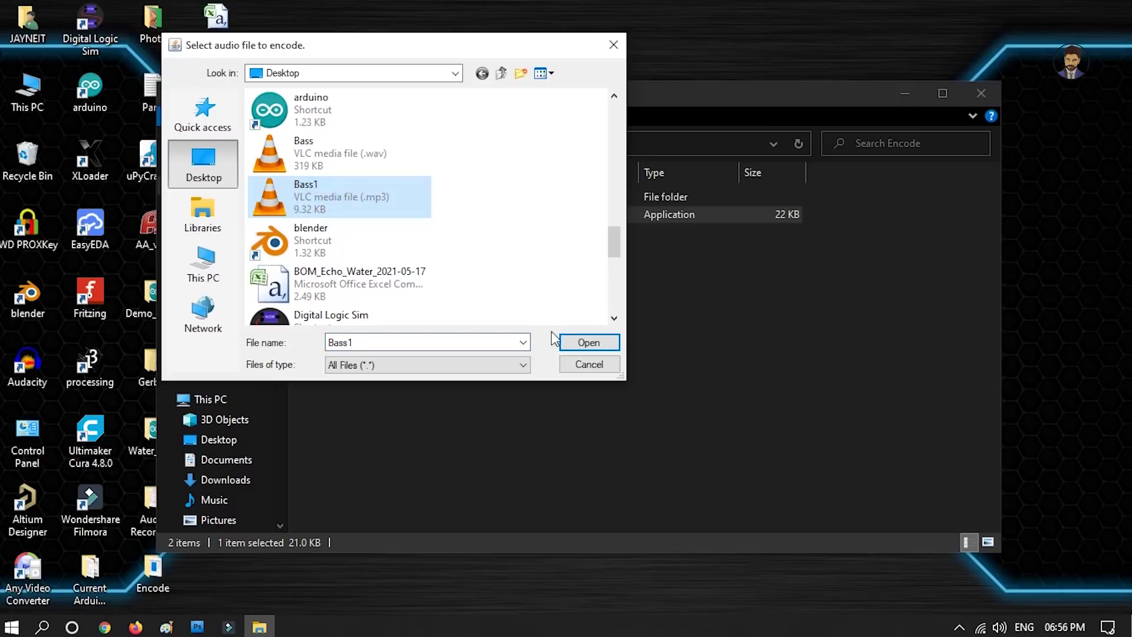
{"action": "left_click", "coordinate": [587, 344]}
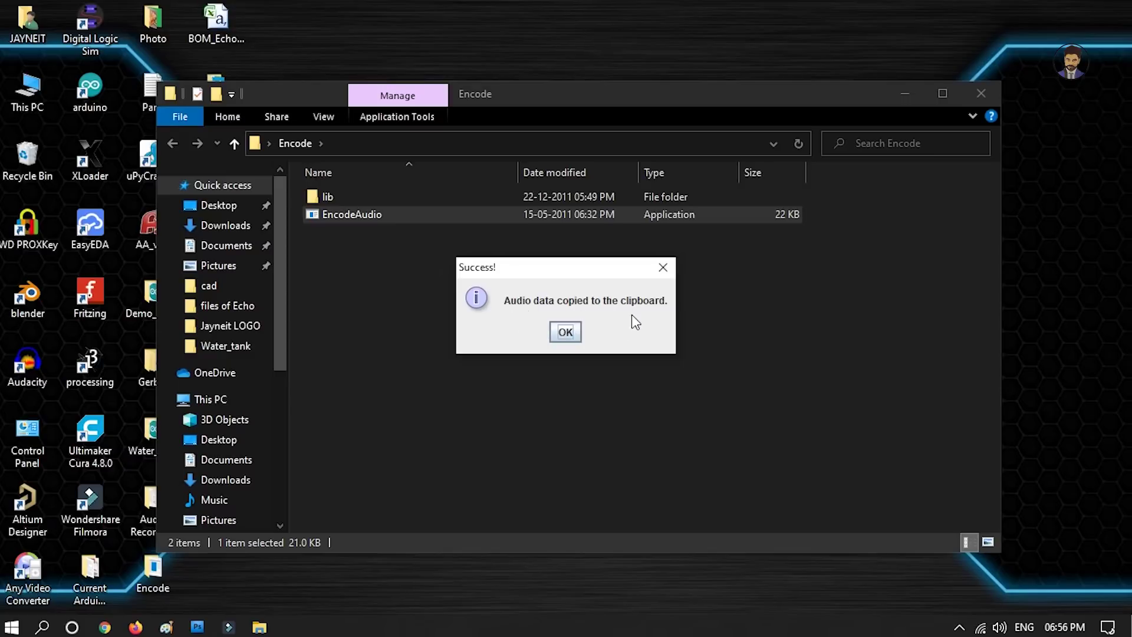
{"action": "left_click", "coordinate": [567, 336]}
{"action": "left_click", "coordinate": [566, 334]}
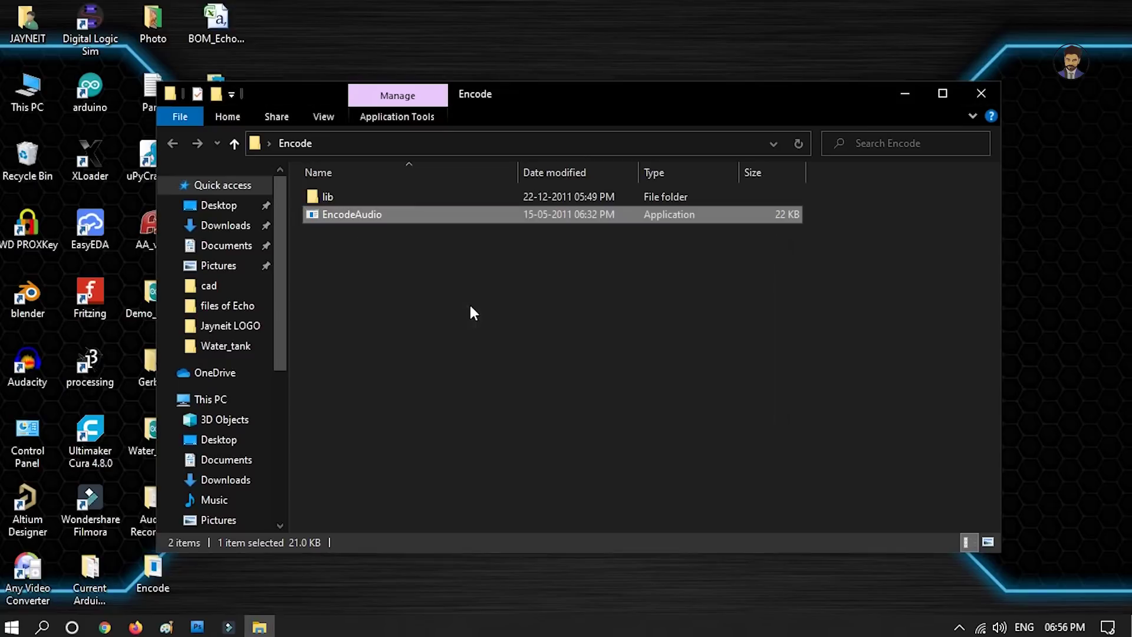
{"action": "left_click", "coordinate": [979, 94]}
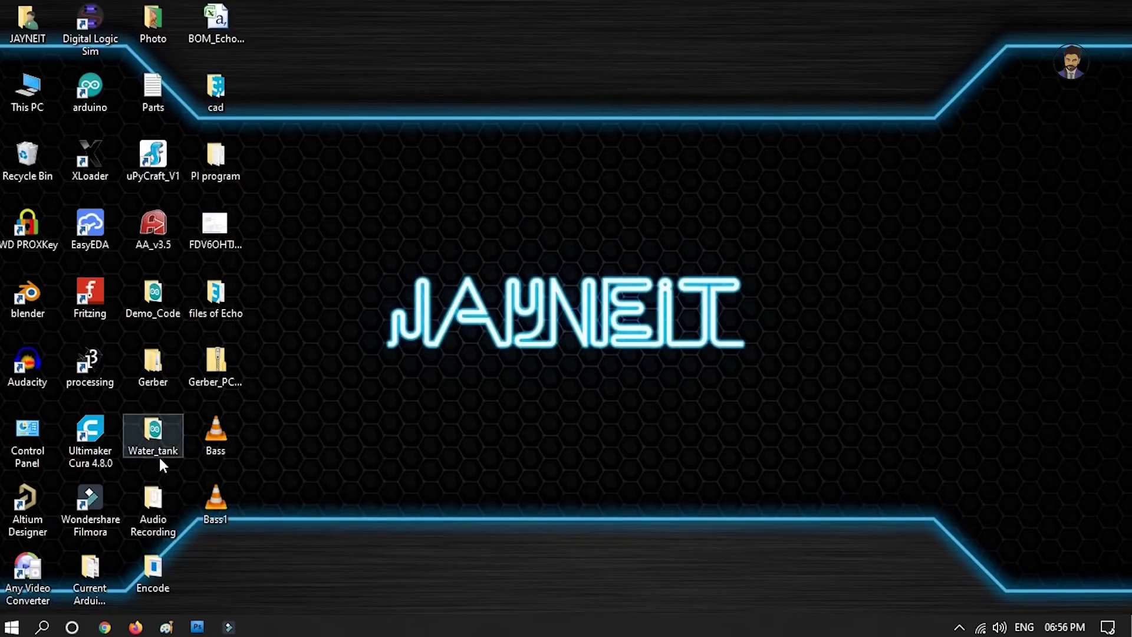
Switch to the Arduino IDE and search the Library Manager for pcm.
{"action": "double_click", "coordinate": [94, 83]}
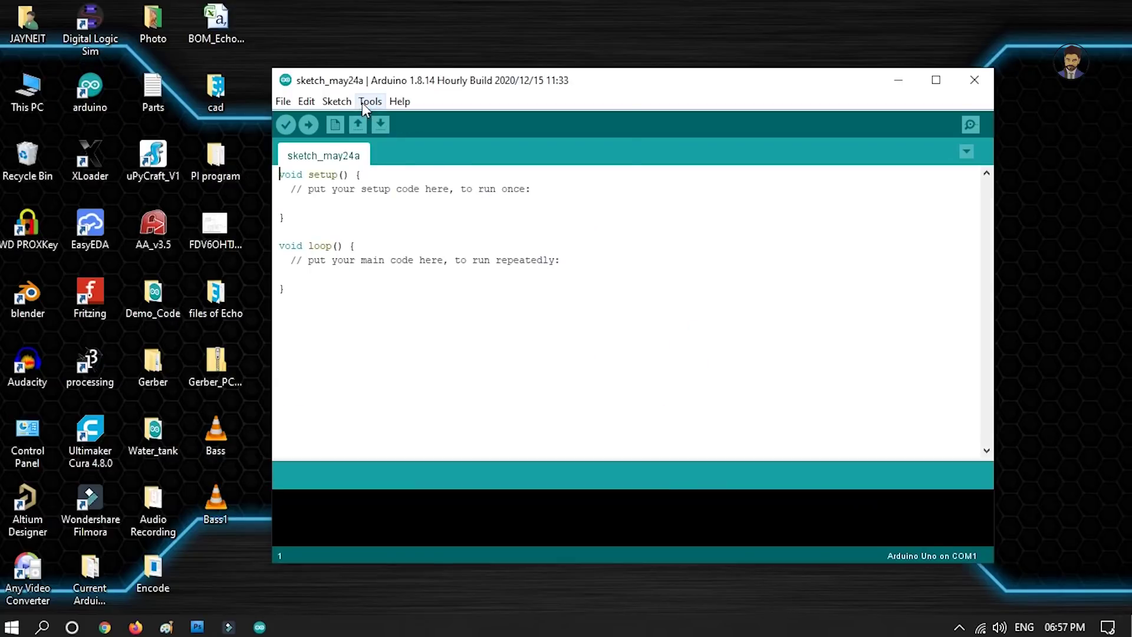
{"action": "left_click", "coordinate": [362, 103]}
{"action": "mouse_move", "coordinate": [348, 105]}
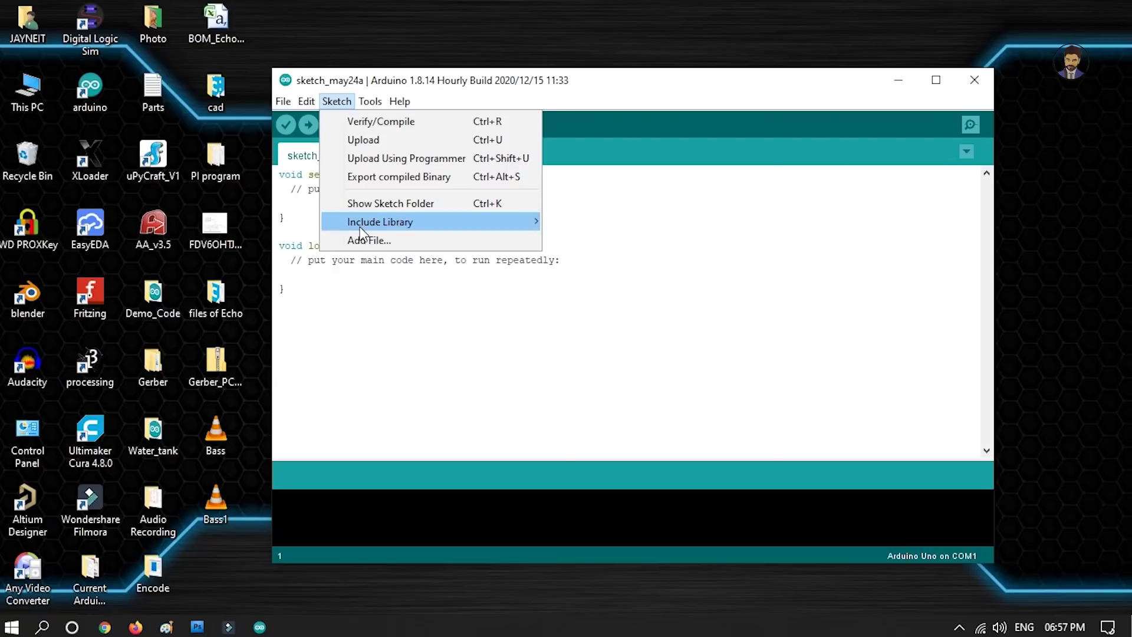
{"action": "mouse_move", "coordinate": [394, 223]}
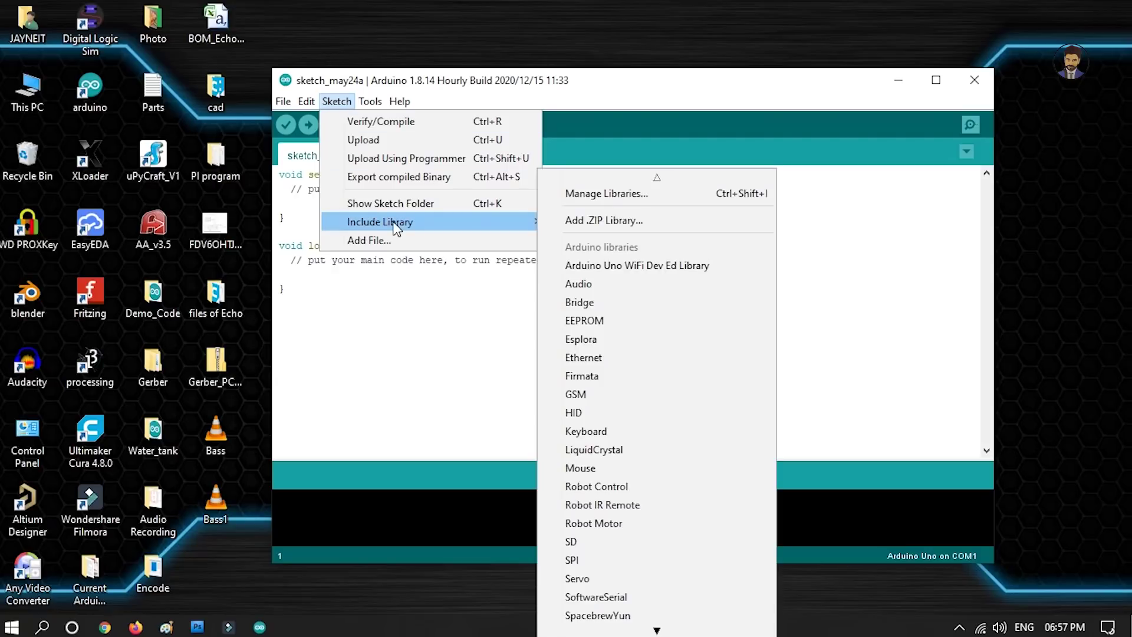
{"action": "left_click", "coordinate": [611, 195]}
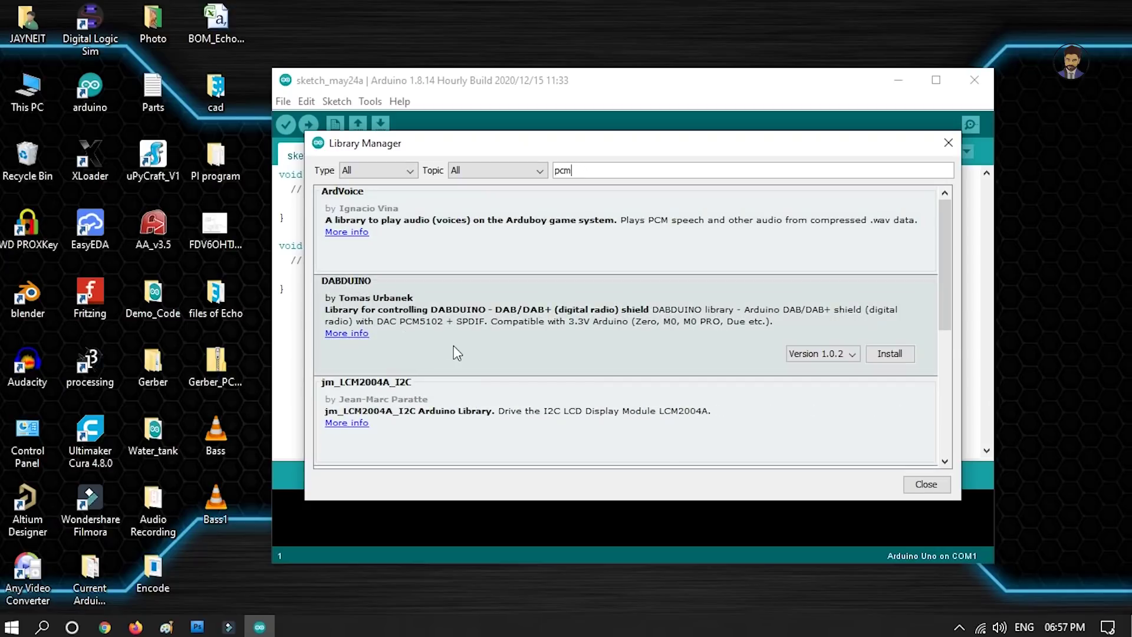
Install the PCM library for playback of short audio samples and close the Library Manager.
{"action": "scroll", "coordinate": [454, 347], "scroll_direction": "down", "scroll_amount": 3}
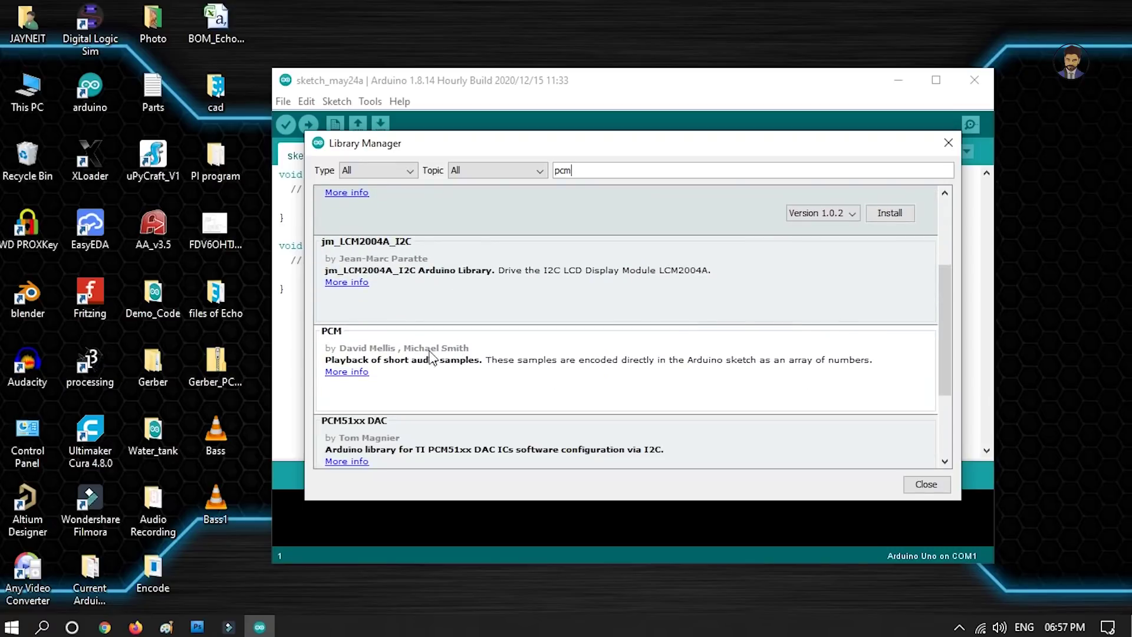
{"action": "mouse_move", "coordinate": [326, 356]}
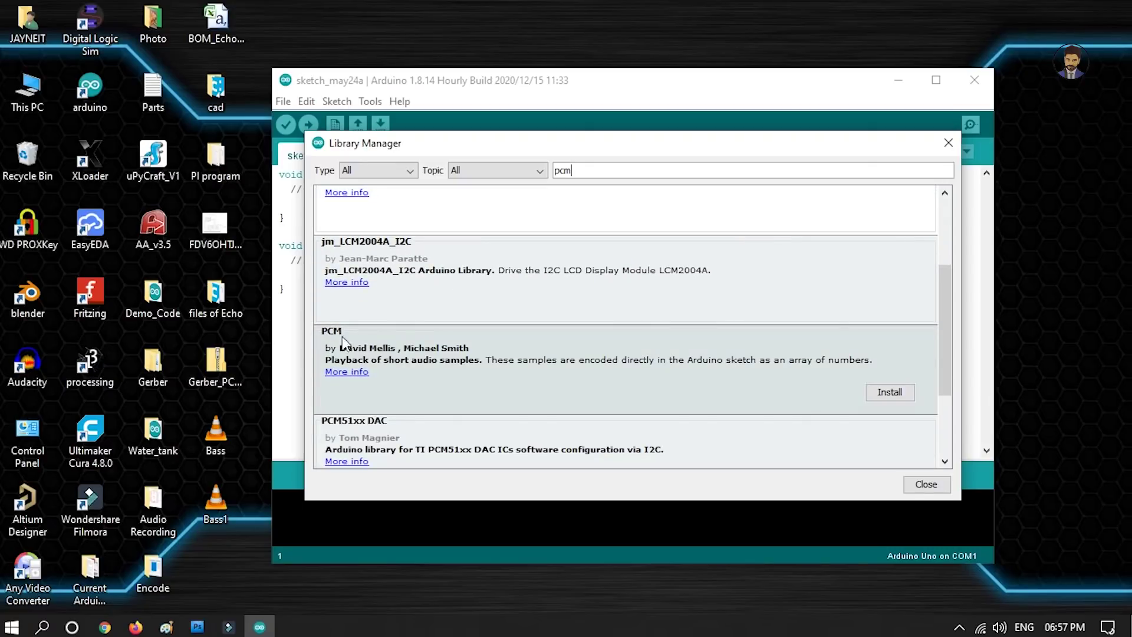
{"action": "left_click", "coordinate": [890, 393]}
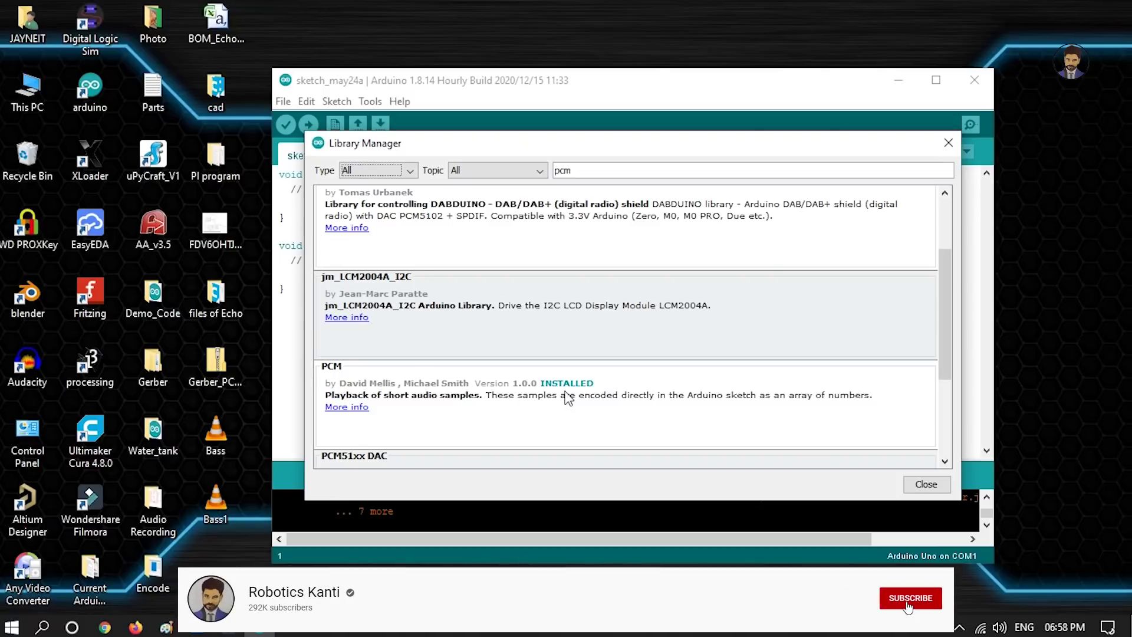
{"action": "scroll", "coordinate": [825, 448], "scroll_direction": "down", "scroll_amount": 1}
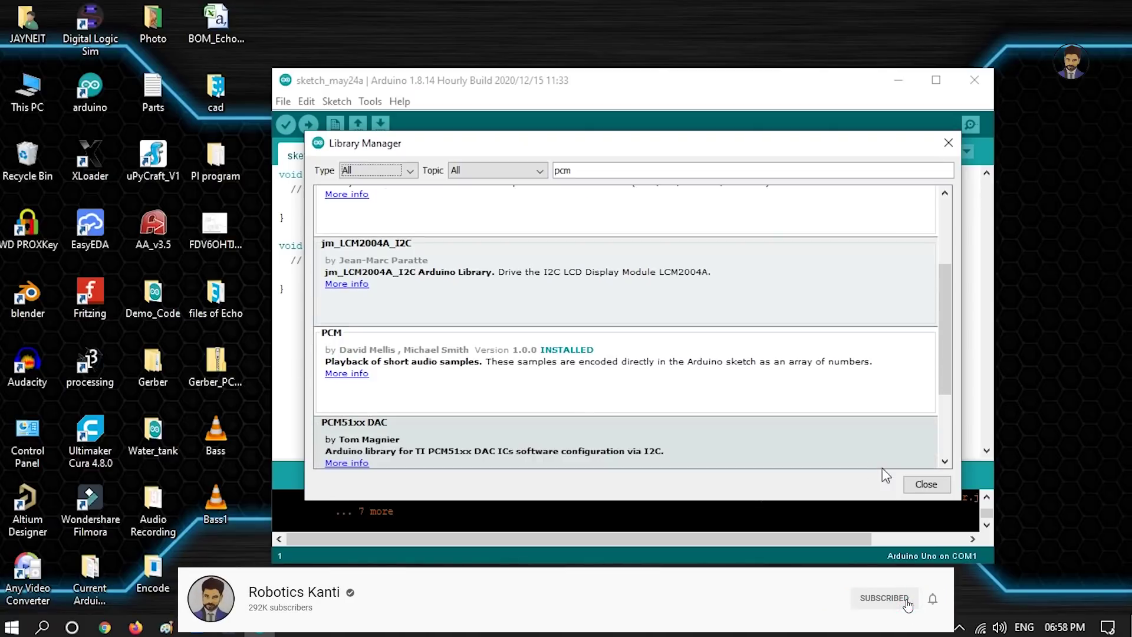
{"action": "left_click", "coordinate": [926, 484]}
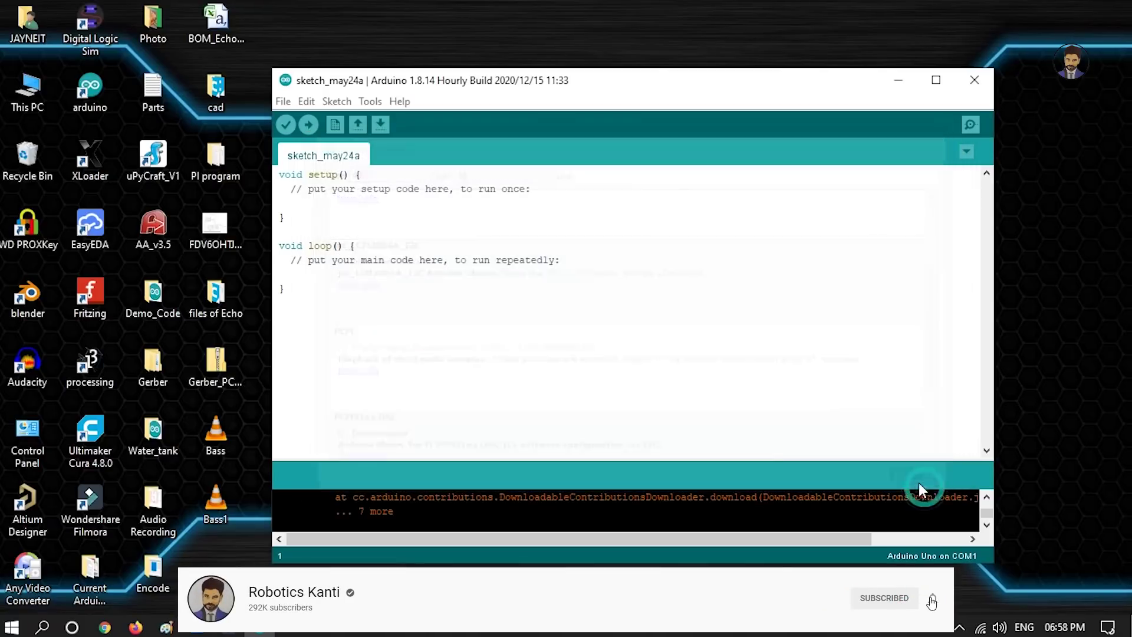
Open the playback example sketch of the PCM library.
{"action": "left_click", "coordinate": [282, 102]}
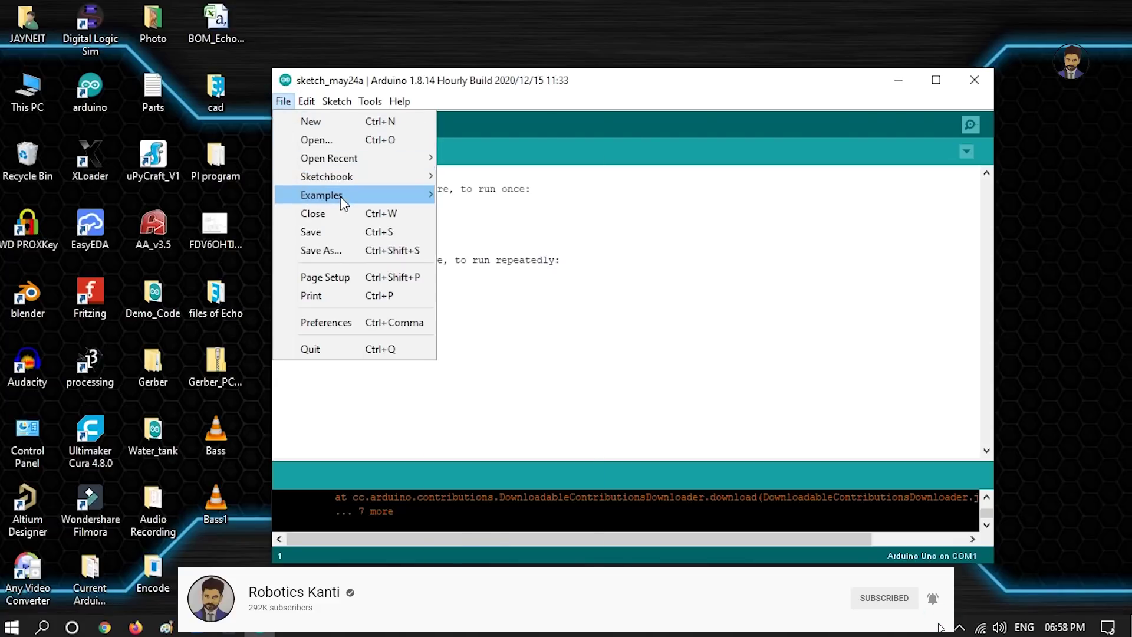
{"action": "mouse_move", "coordinate": [322, 195]}
{"action": "scroll", "coordinate": [504, 533], "scroll_direction": "down", "scroll_amount": 10}
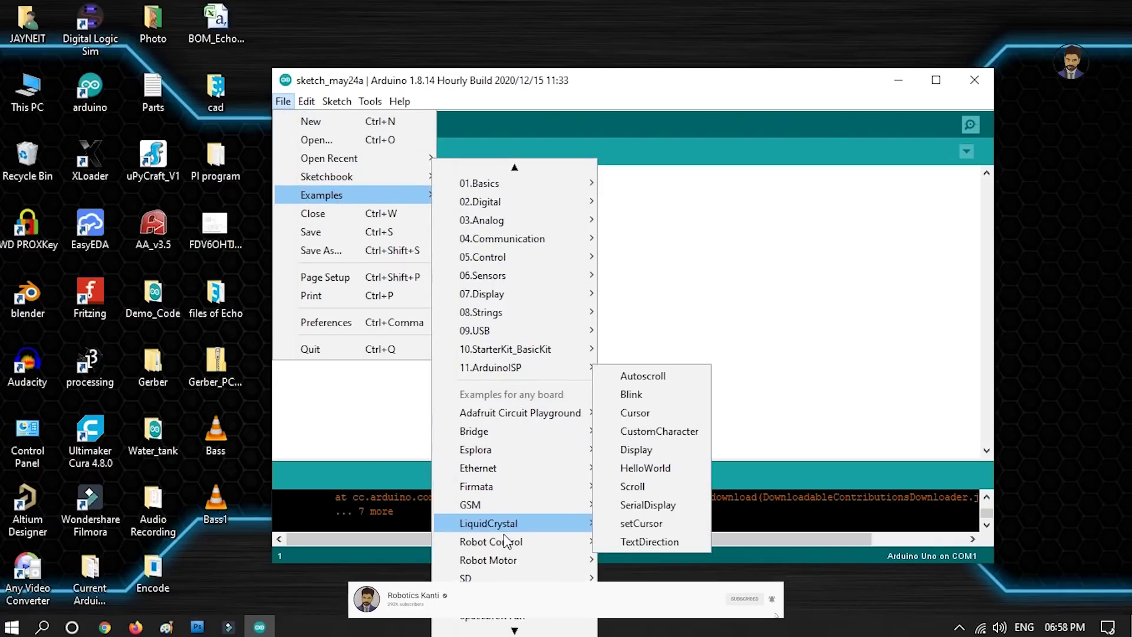
{"action": "scroll", "coordinate": [504, 533], "scroll_direction": "down", "scroll_amount": 8}
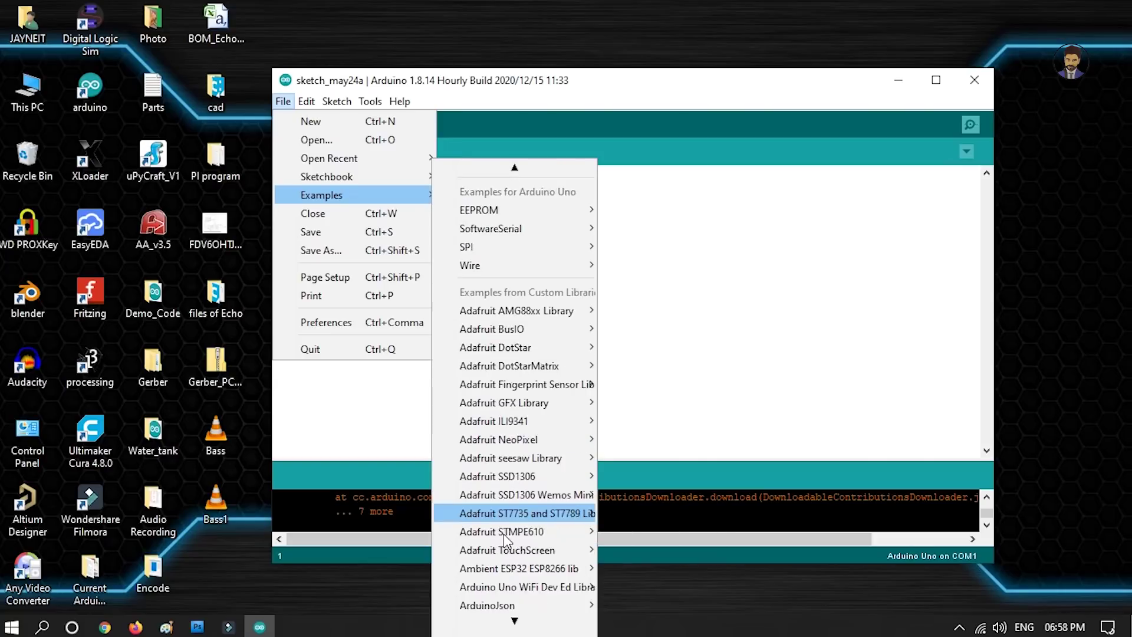
{"action": "scroll", "coordinate": [504, 533], "scroll_direction": "down", "scroll_amount": 5}
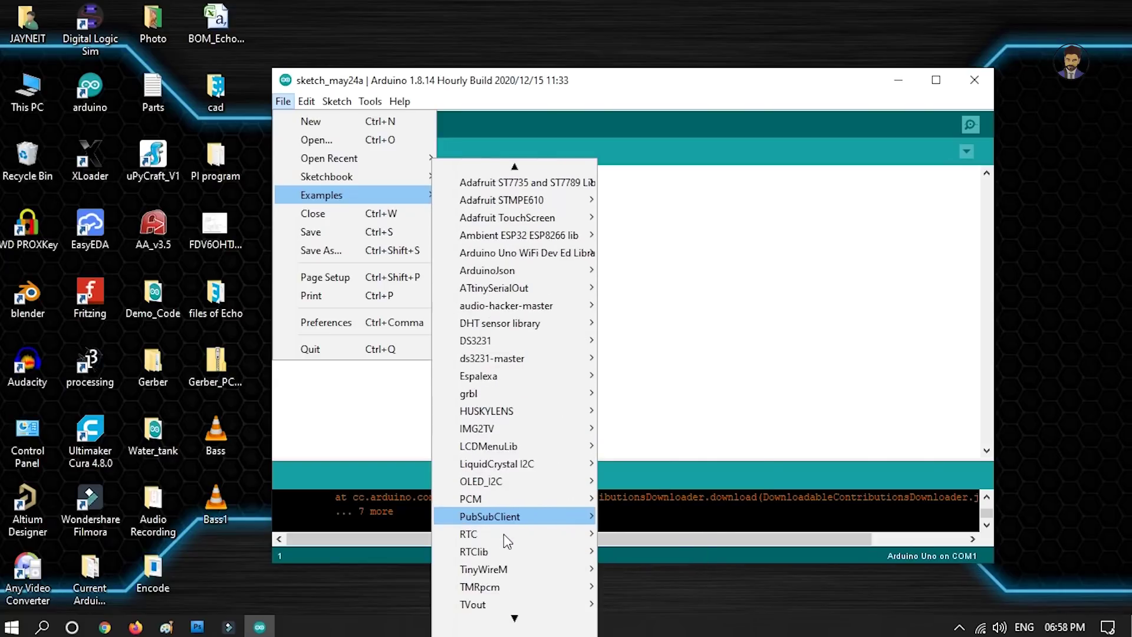
{"action": "mouse_move", "coordinate": [498, 502]}
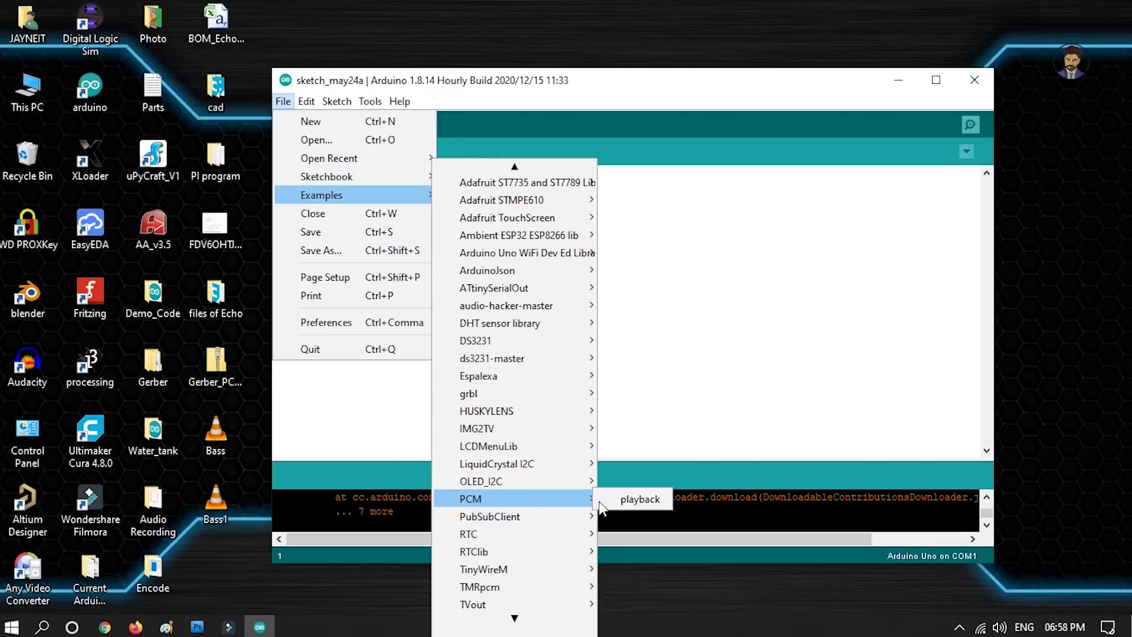
{"action": "left_click", "coordinate": [639, 499]}
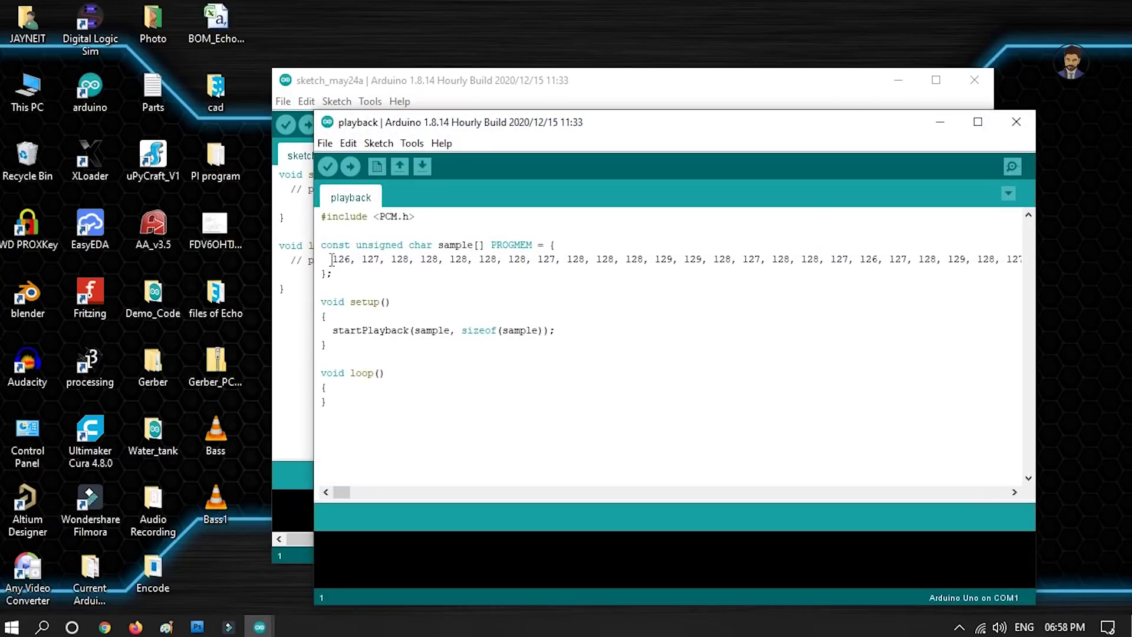
Delete all the example values from the sample[] array and leave an empty line between its braces.
{"action": "left_click_drag", "start_coordinate": [332, 259], "coordinate": [397, 266]}
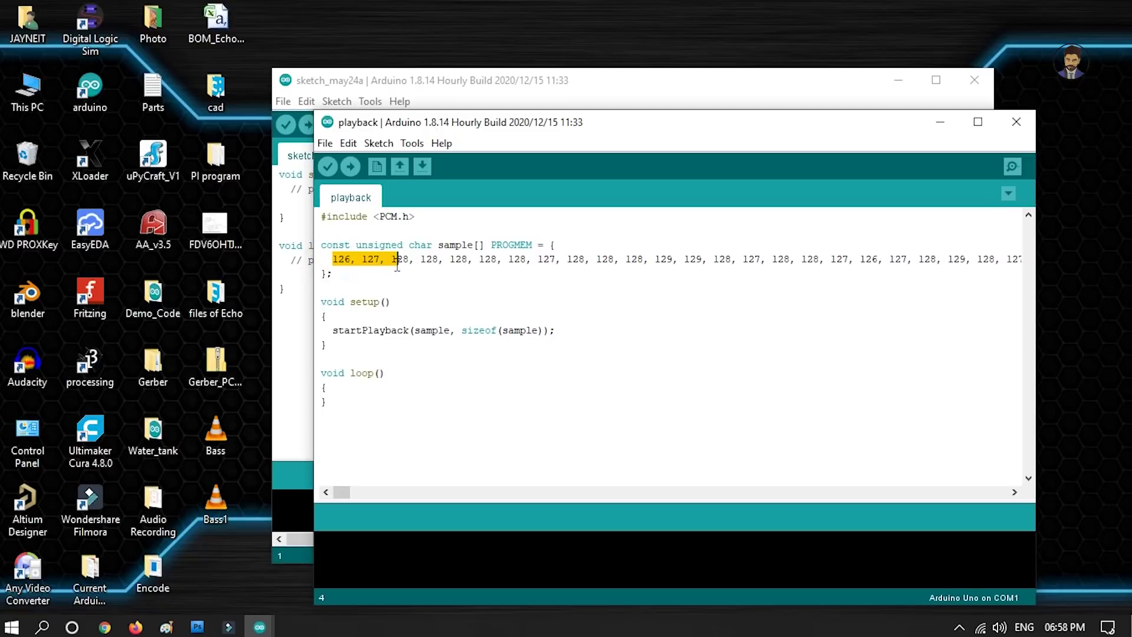
{"action": "left_click", "coordinate": [334, 260]}
{"action": "left_click_drag", "start_coordinate": [333, 260], "coordinate": [319, 272]}
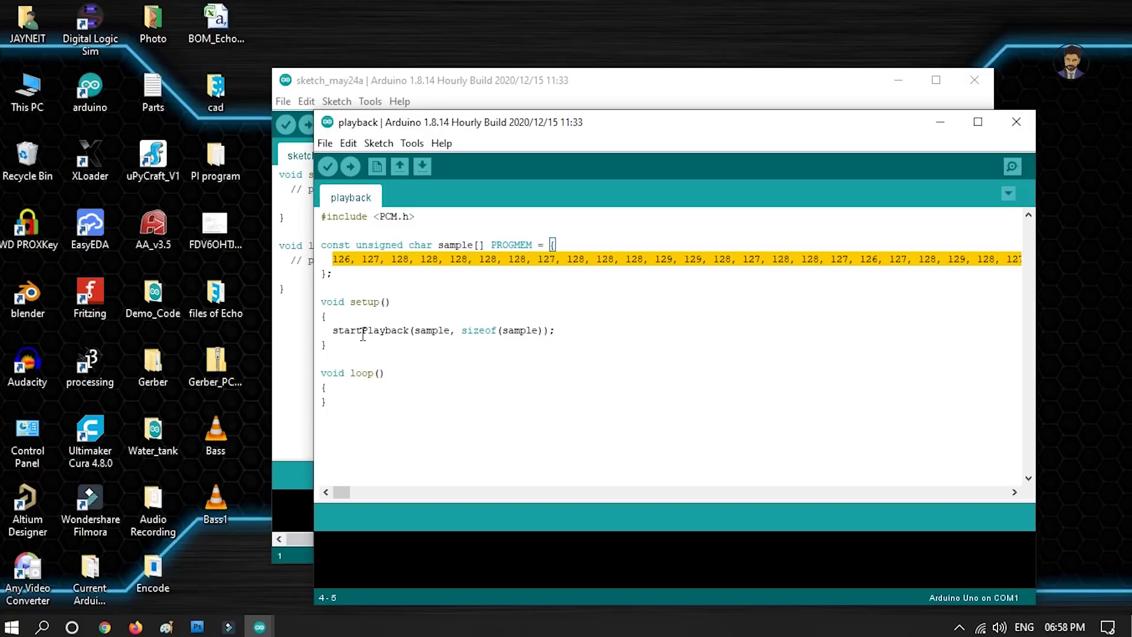
{"action": "key", "text": "BackSpace"}
{"action": "key", "text": "Return"}
{"action": "left_click", "coordinate": [336, 259]}
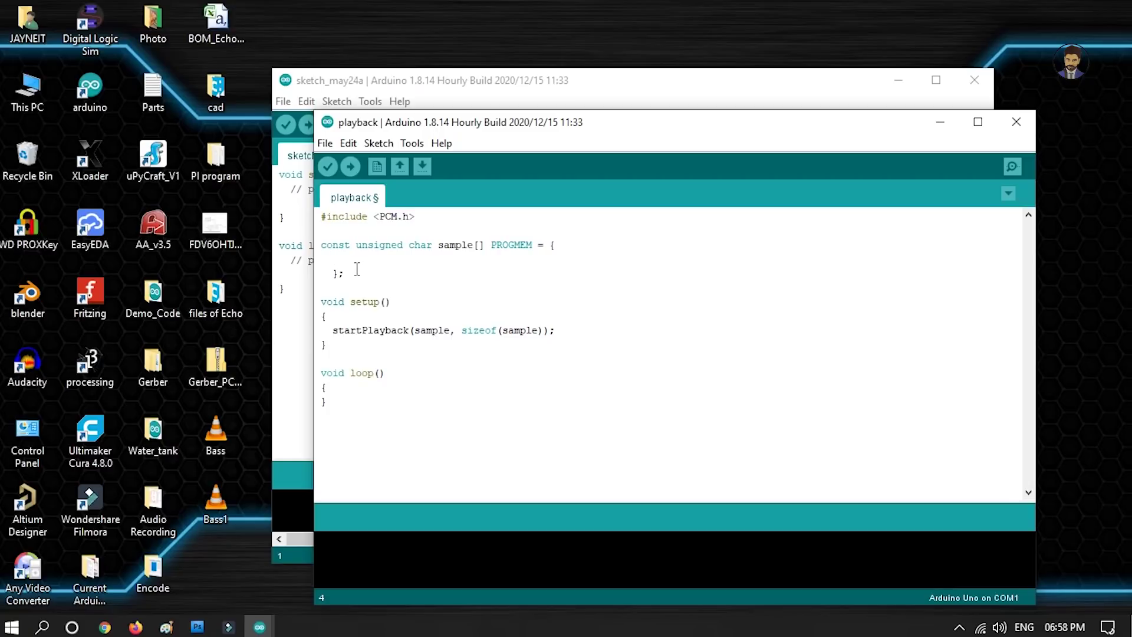
Run EncodeAudio from the Encode folder on the desktop to copy the encoded data of Bass1 (.mp3) again.
{"action": "double_click", "coordinate": [153, 571]}
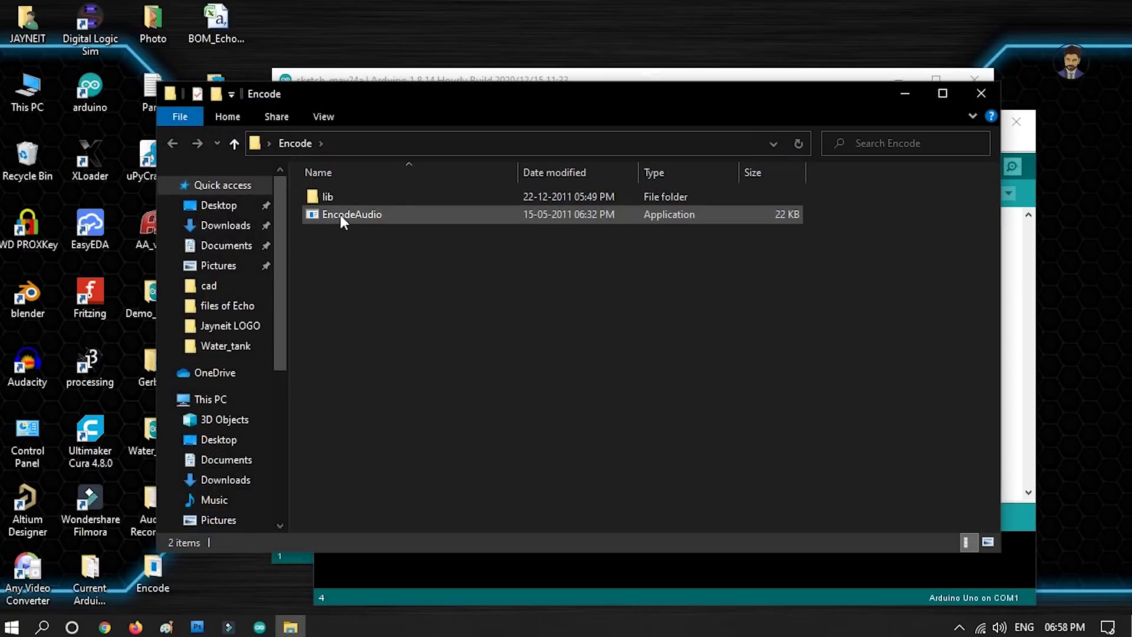
{"action": "double_click", "coordinate": [358, 214]}
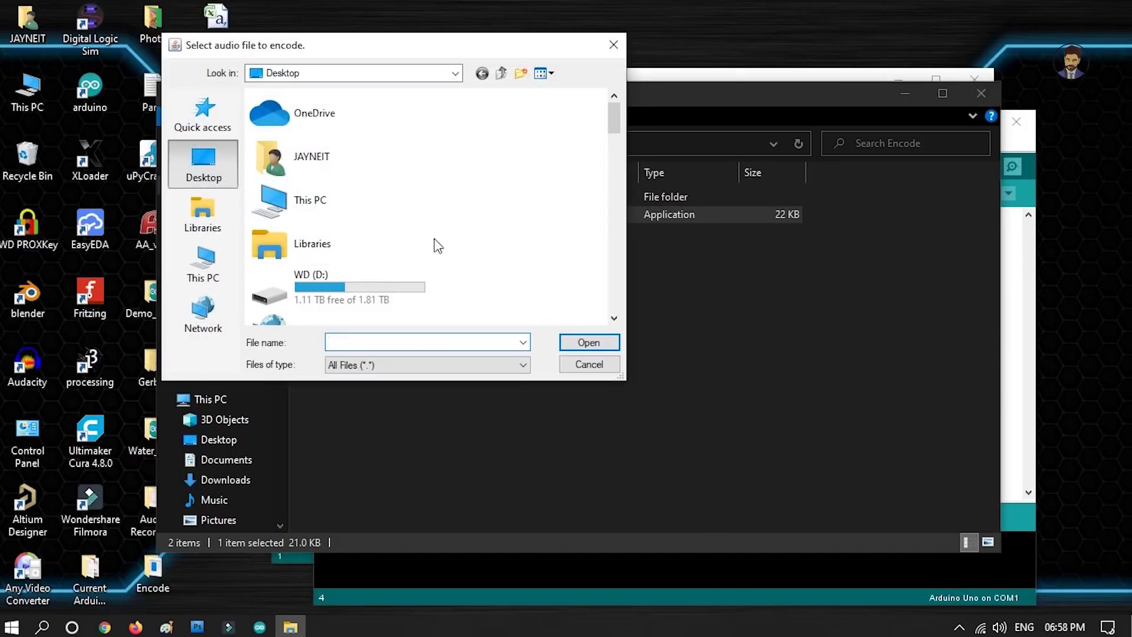
{"action": "scroll", "coordinate": [434, 238], "scroll_direction": "down", "scroll_amount": 10}
{"action": "scroll", "coordinate": [434, 234], "scroll_direction": "up", "scroll_amount": 2}
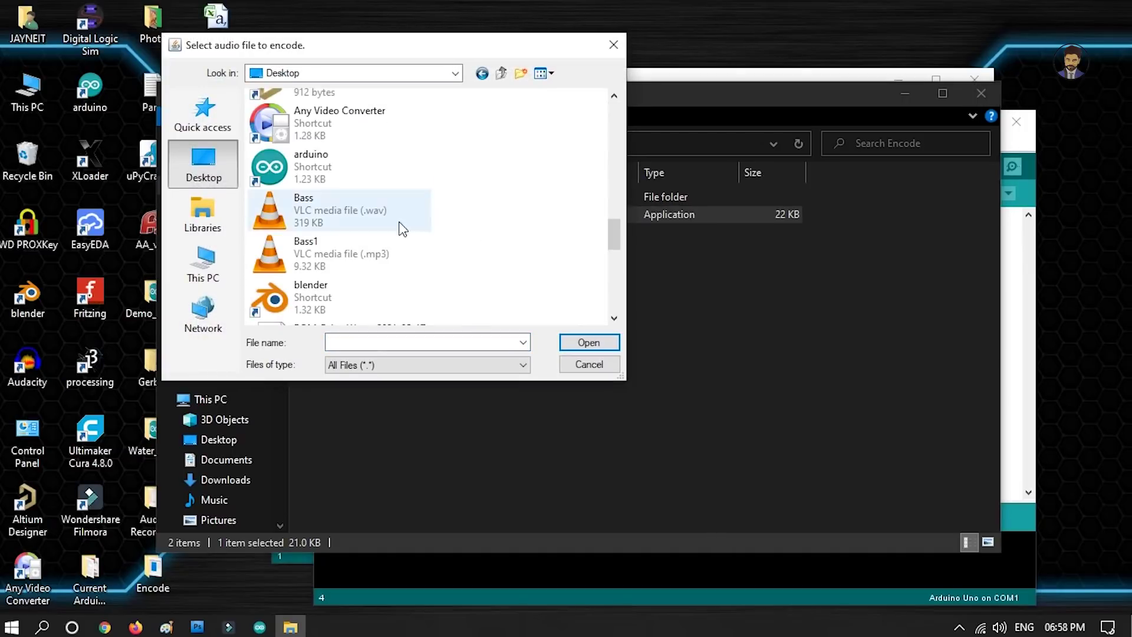
{"action": "left_click", "coordinate": [299, 255]}
{"action": "left_click", "coordinate": [586, 342]}
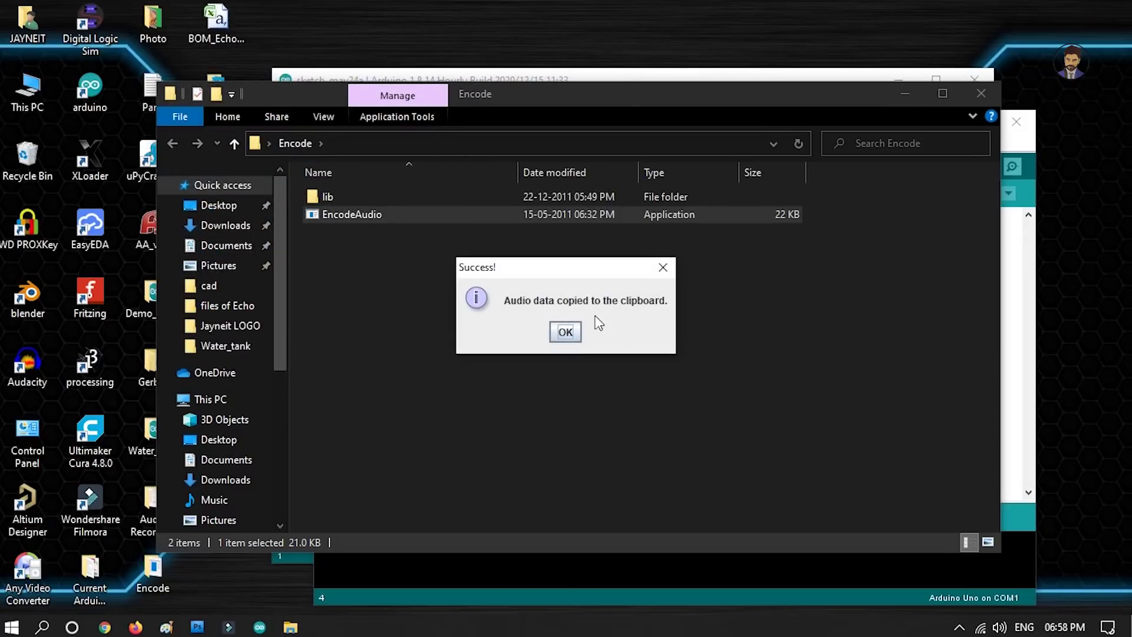
{"action": "left_click", "coordinate": [565, 332]}
Close the Encode folder and paste the encoded audio data into the empty sample[] array of the playback sketch.
{"action": "left_click", "coordinate": [981, 93]}
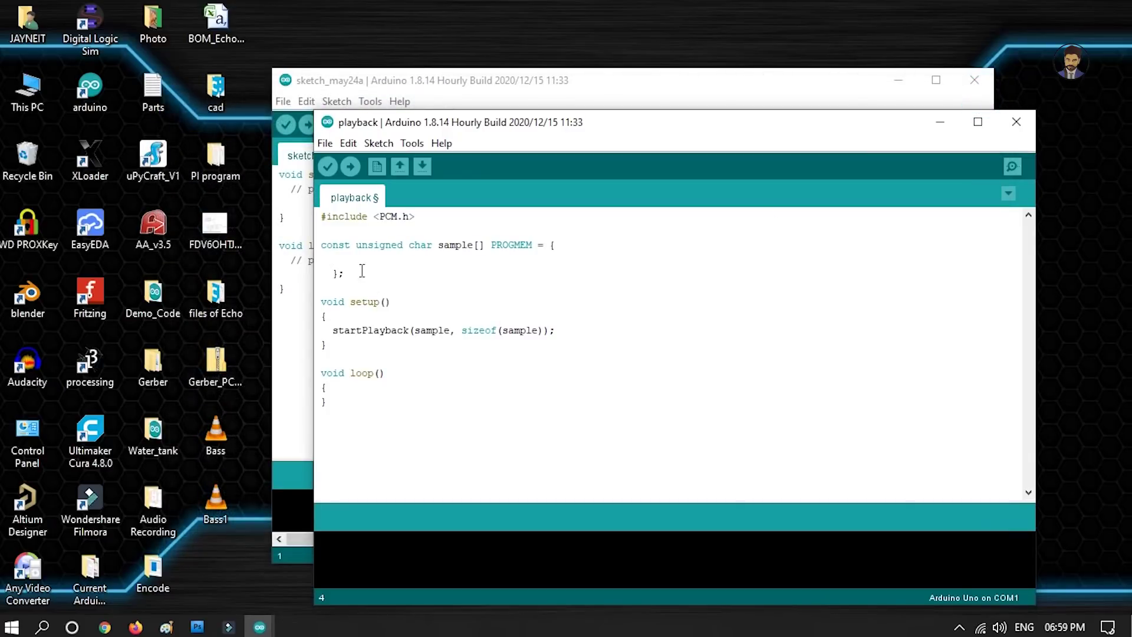
{"action": "key", "text": "ctrl+v"}
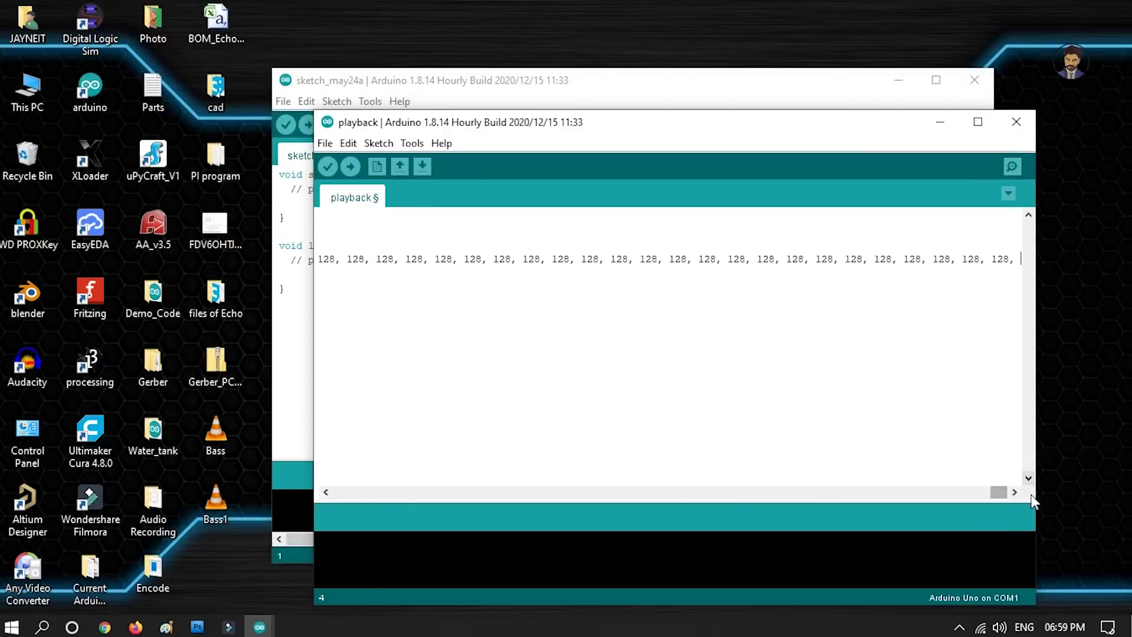
{"action": "left_click_drag", "start_coordinate": [999, 492], "coordinate": [331, 491]}
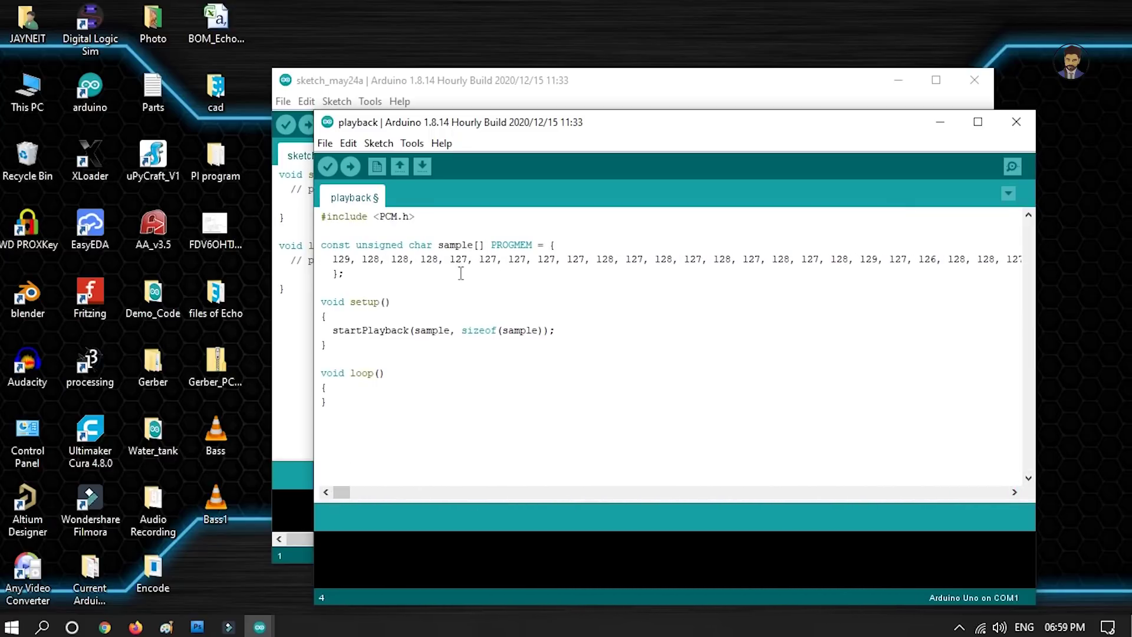